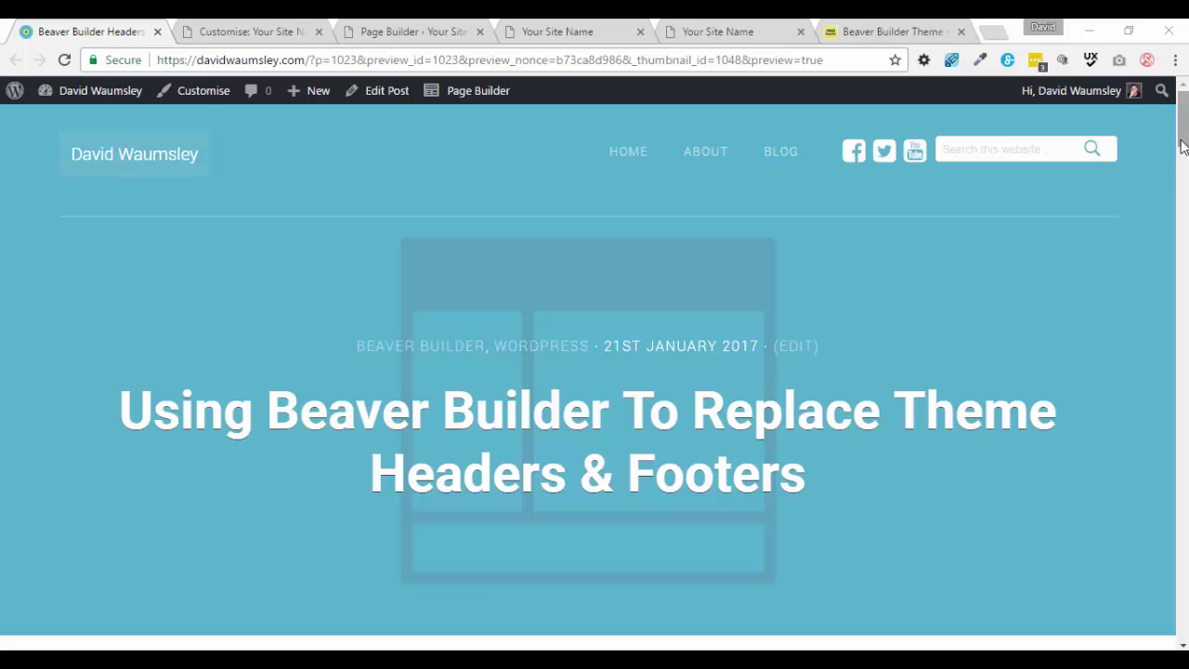
Step: Read J7 Digital's templates section, highlighting 'Beaver Builder theme', down to the Transparent Header image
drag(1184, 151, 1185, 223)
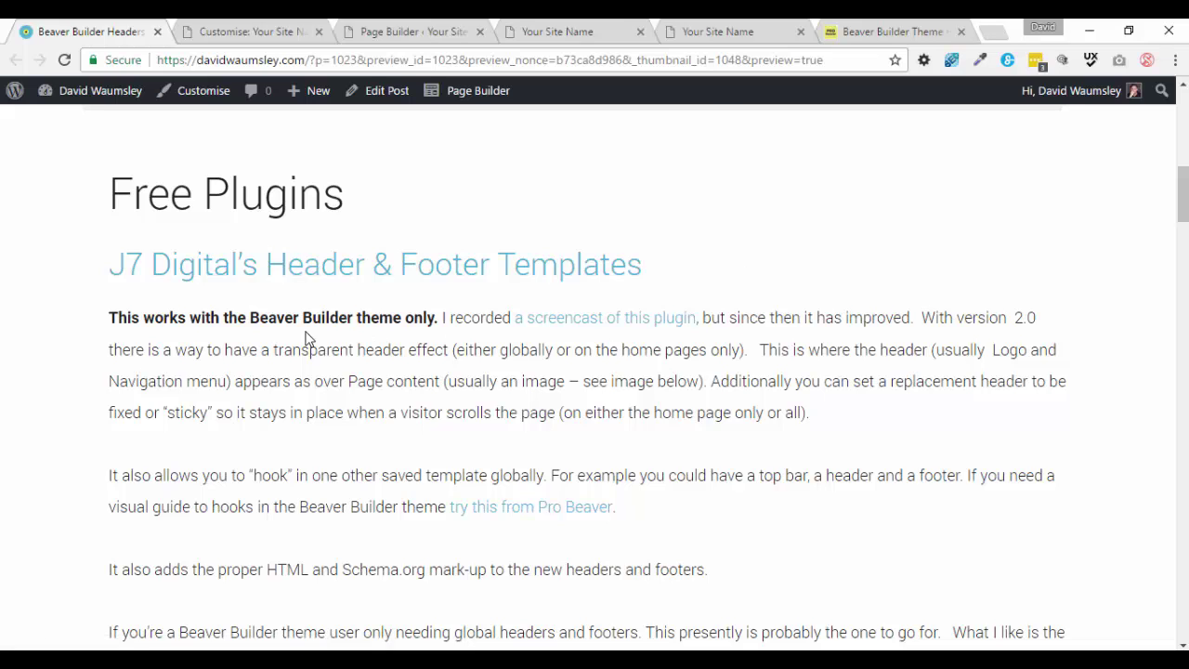
drag(251, 320, 404, 344)
click(623, 391)
scroll(627, 389, down, 1)
scroll(627, 389, down, 1)
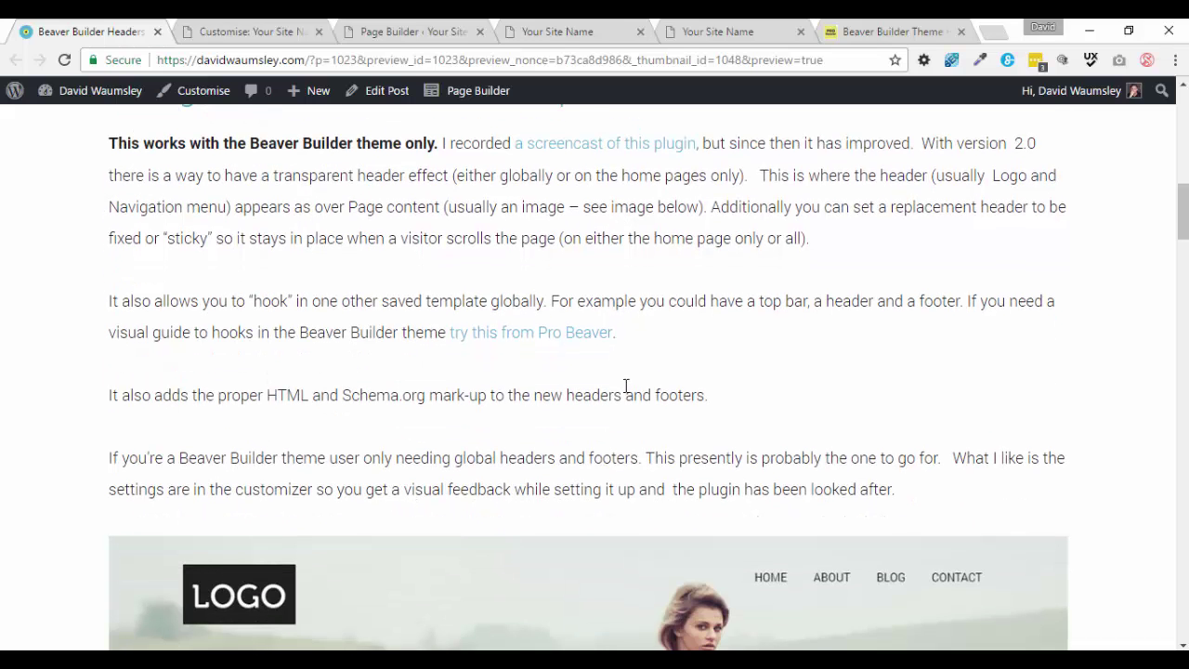
scroll(626, 386, down, 1)
scroll(285, 295, down, 1)
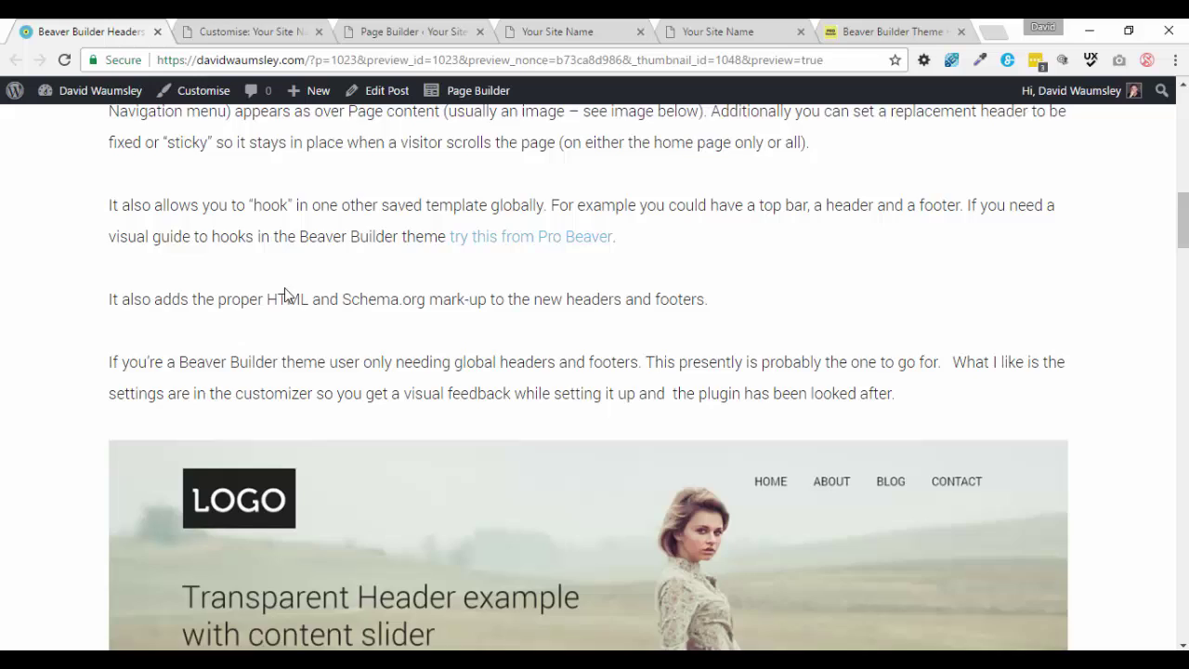
scroll(286, 290, down, 1)
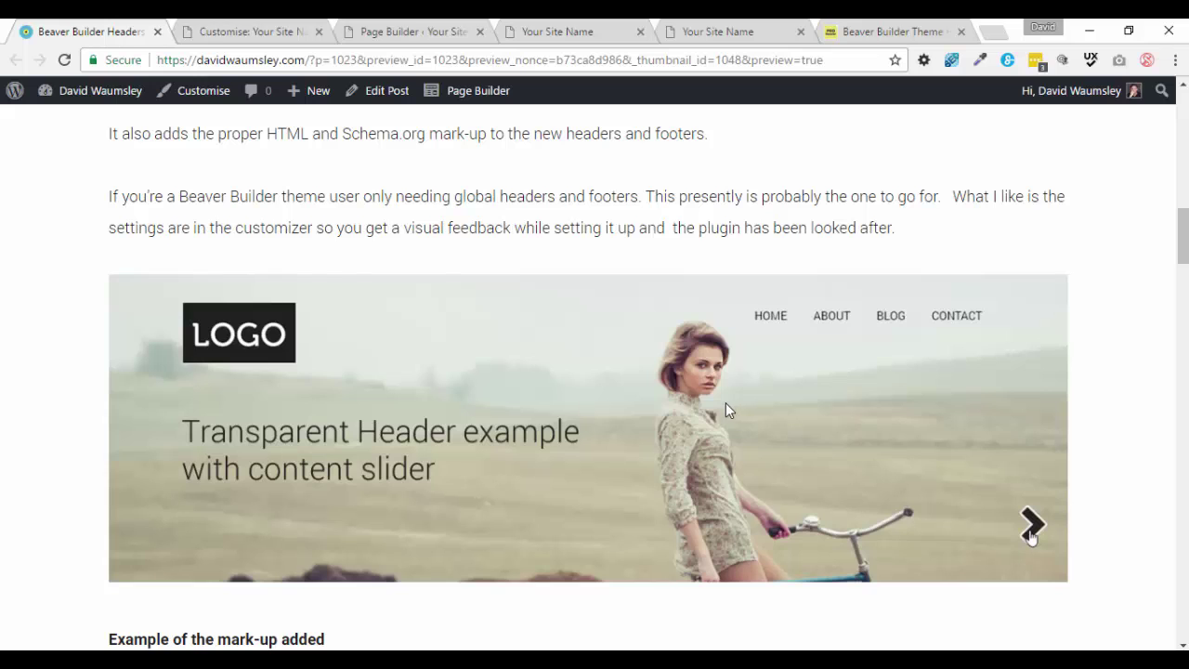
scroll(726, 404, down, 1)
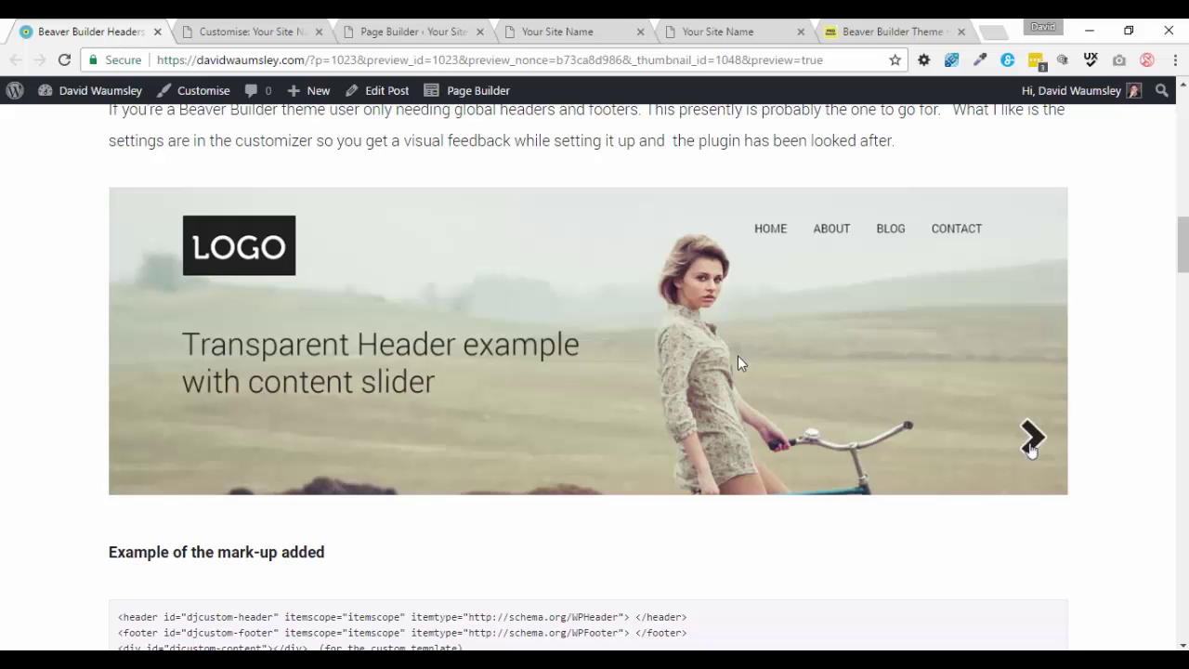
Step: Highlight the supported theme names in Beaver Builder Header Footer, then continue to its mark-up example
scroll(807, 356, down, 4)
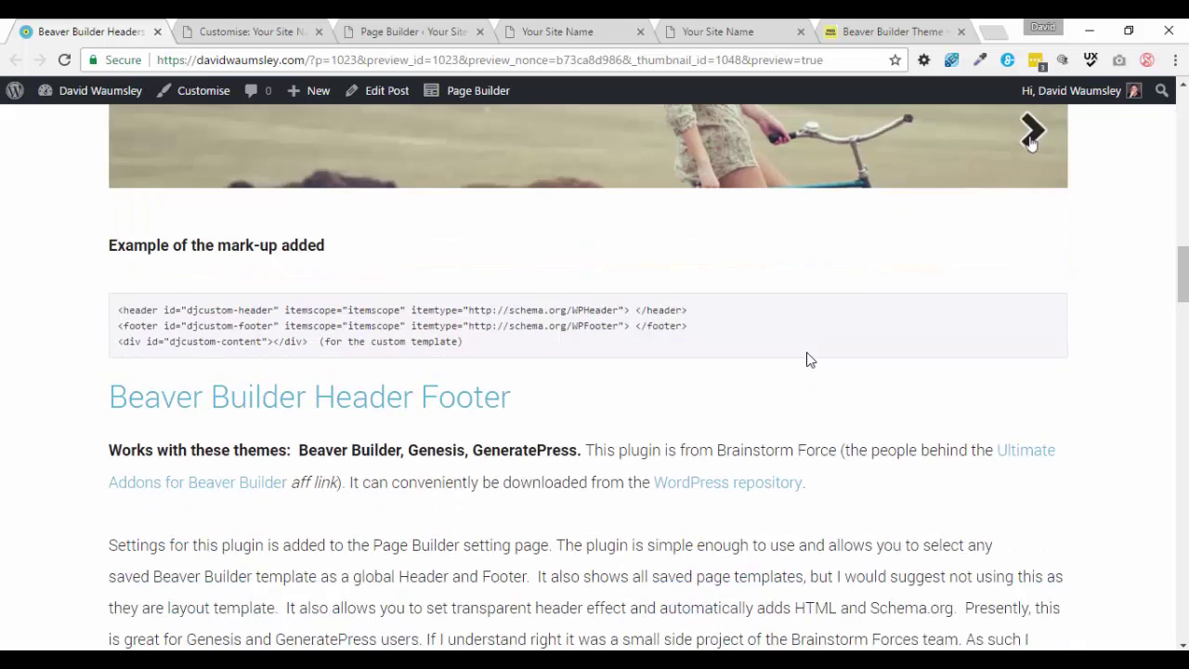
scroll(807, 360, down, 1)
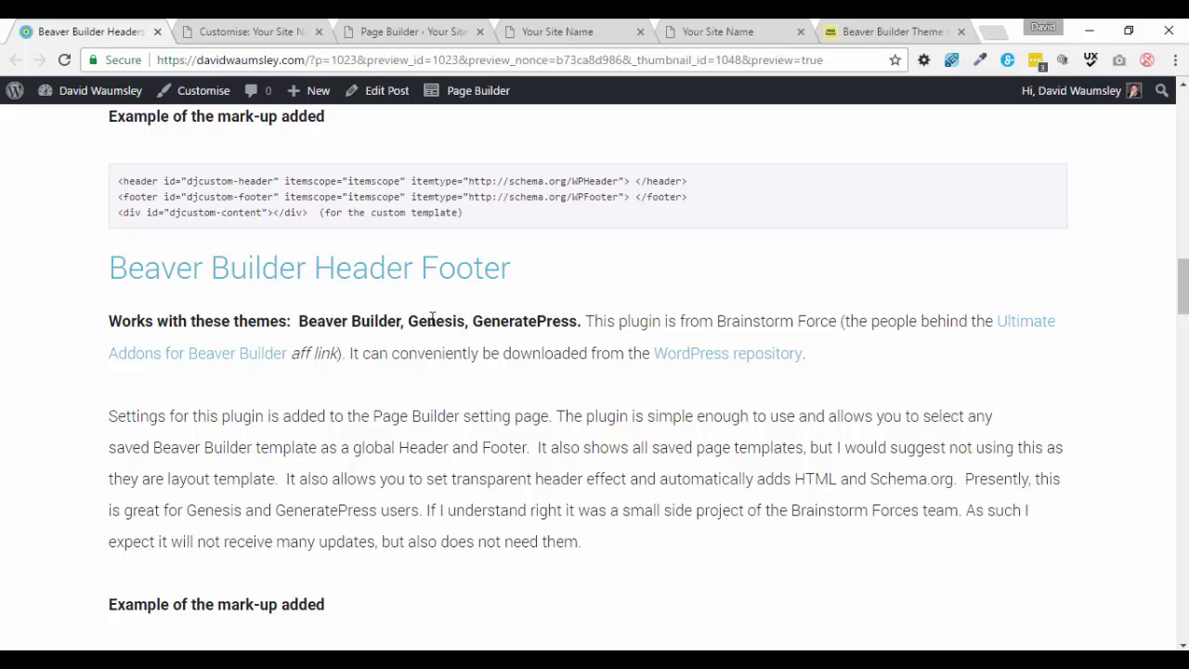
drag(427, 321, 573, 322)
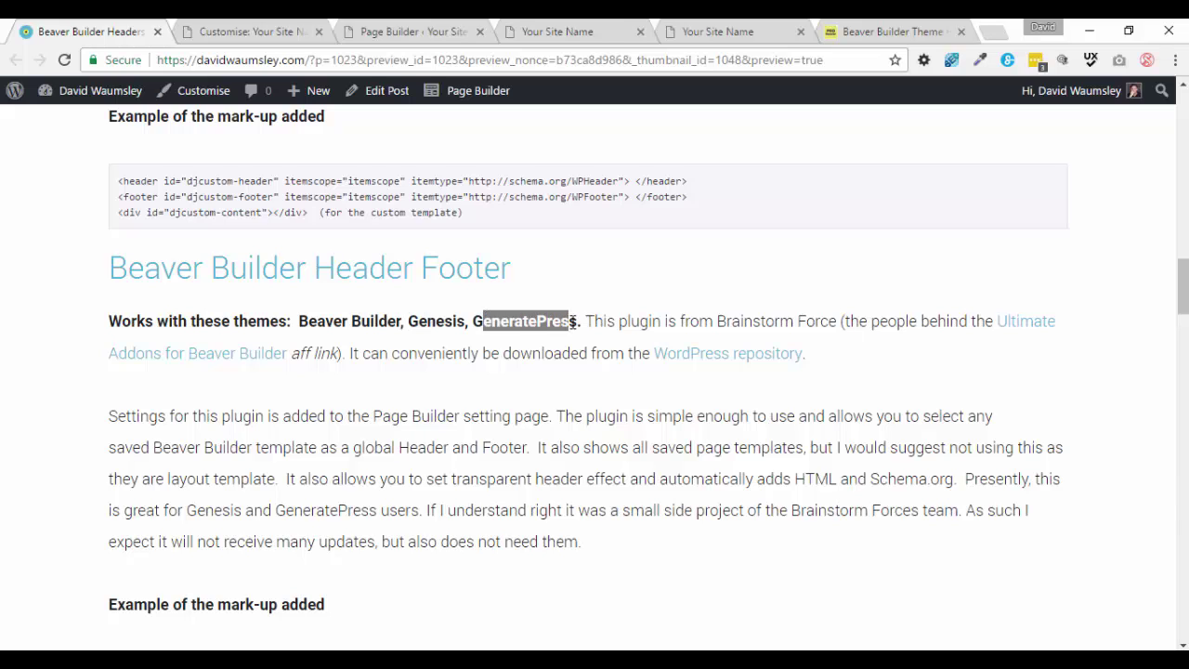
click(517, 453)
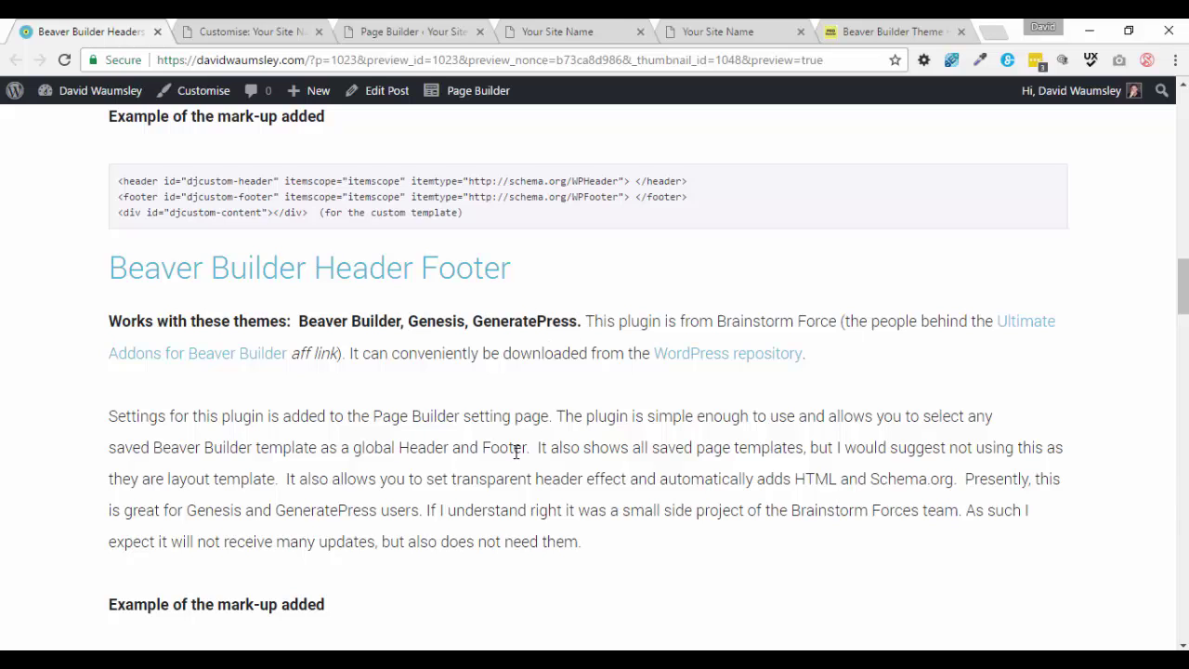
scroll(526, 470, down, 1)
scroll(526, 470, down, 2)
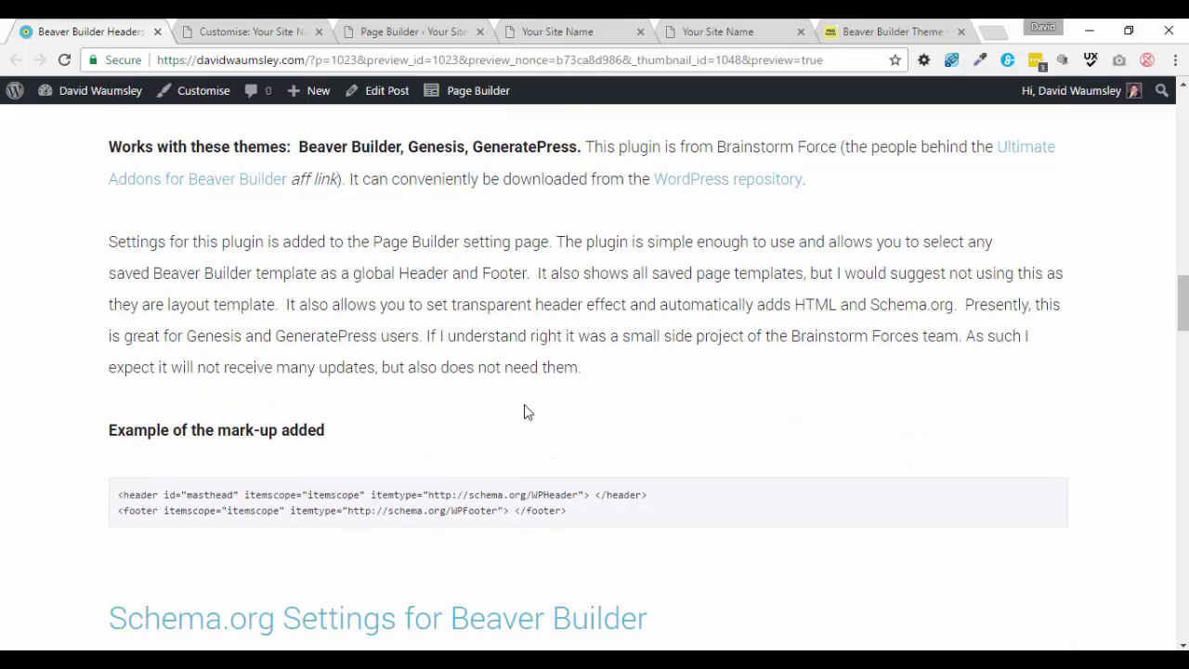
scroll(526, 412, down, 2)
Step: Read through Schema.org Settings for Beaver Builder down to the fl_after_header add_action snippet
scroll(565, 334, down, 1)
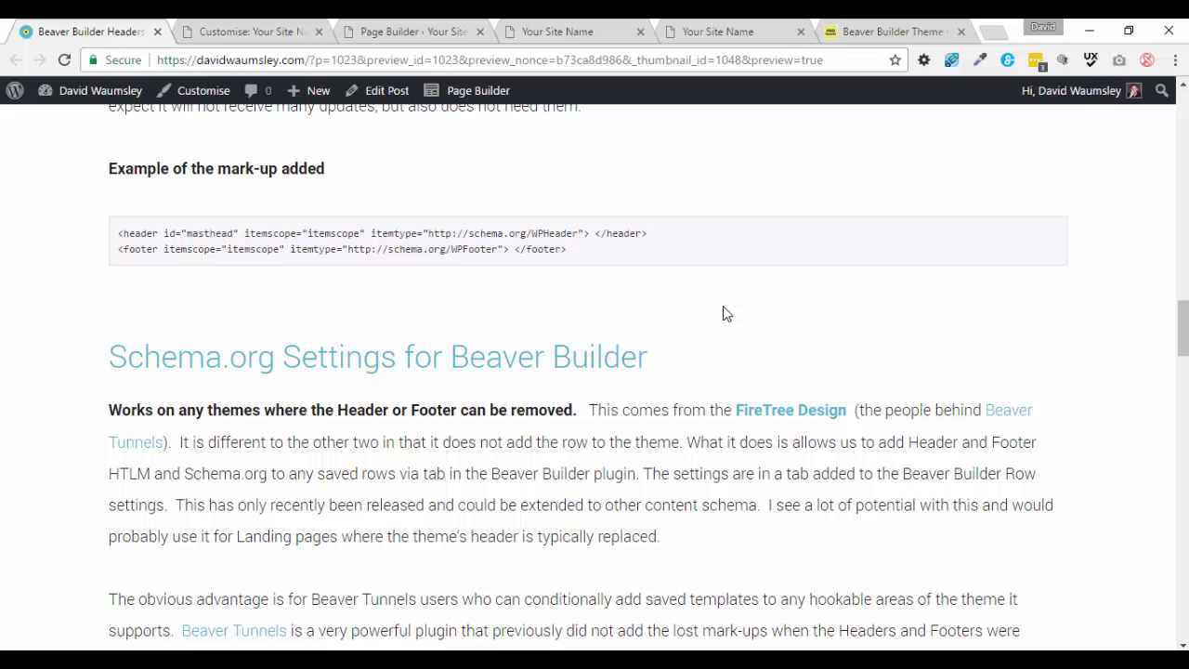
scroll(723, 314, down, 1)
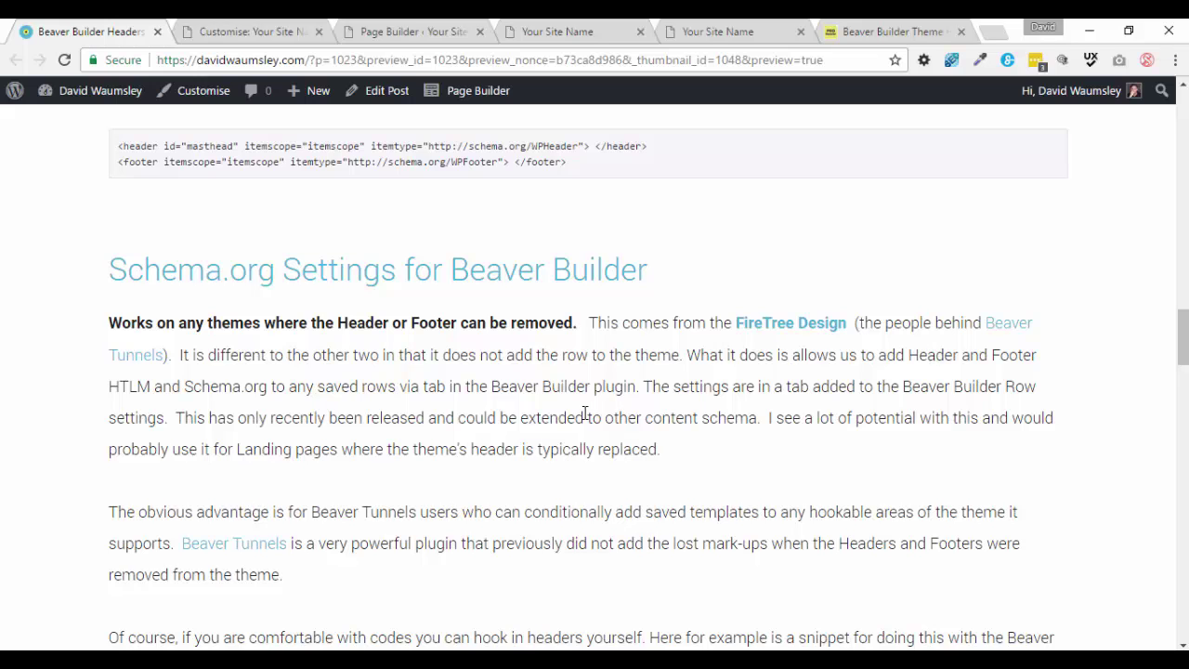
scroll(554, 418, down, 1)
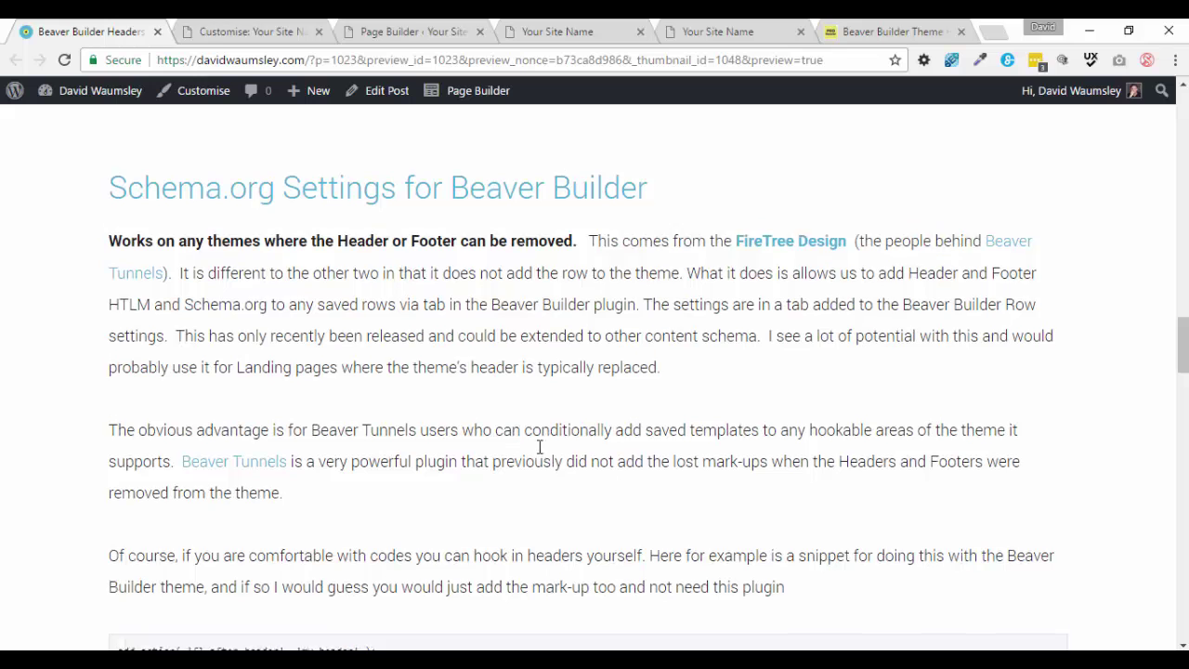
scroll(539, 446, up, 1)
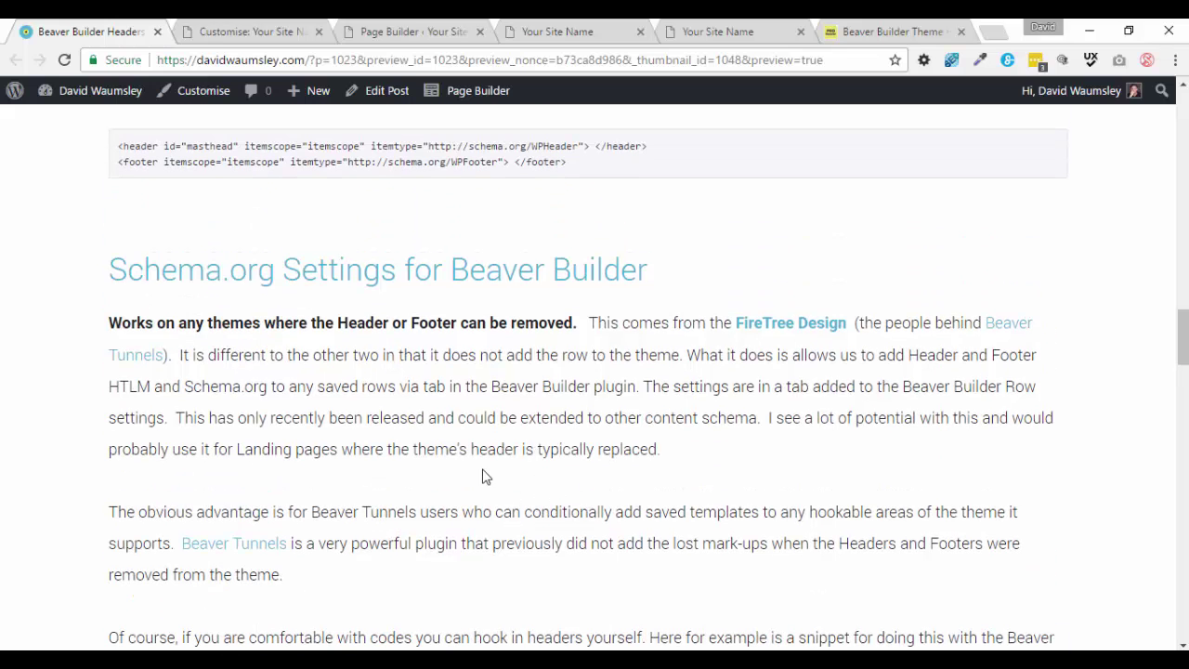
scroll(485, 504, up, 1)
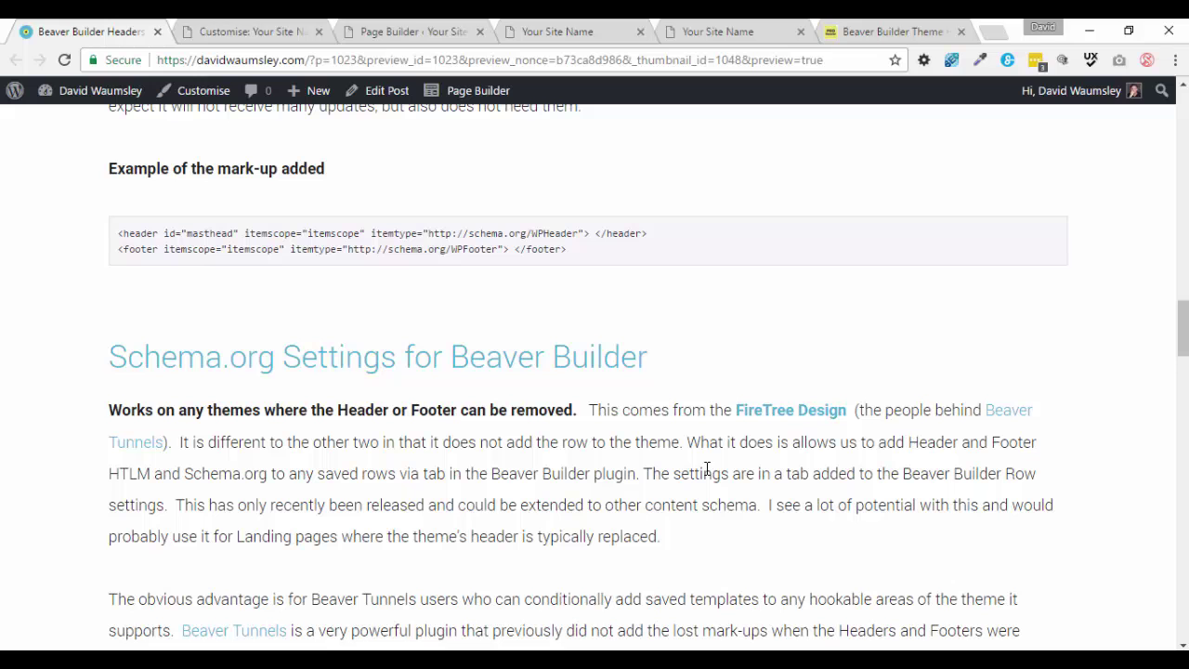
scroll(707, 469, down, 1)
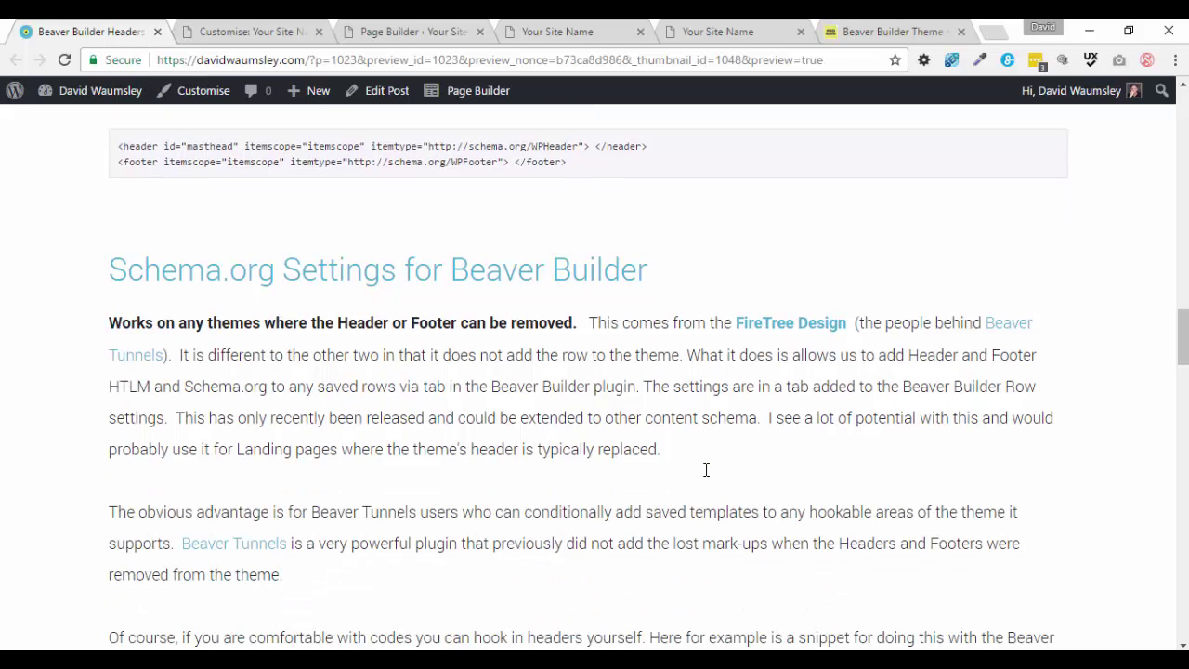
scroll(583, 410, down, 1)
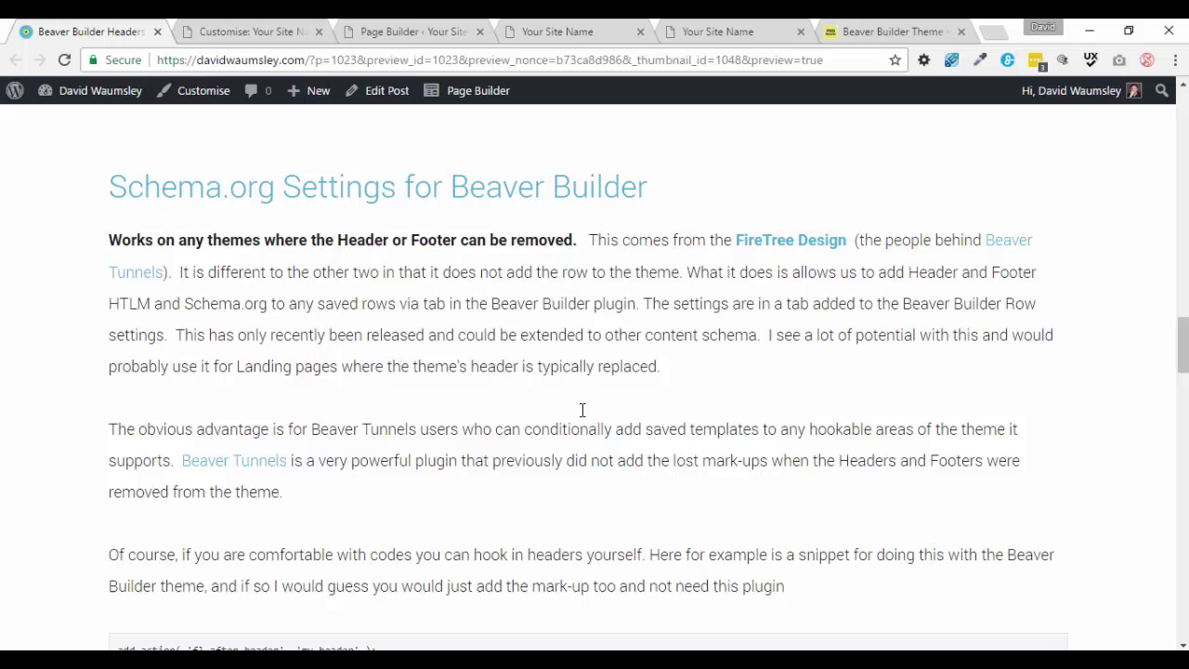
scroll(582, 410, down, 2)
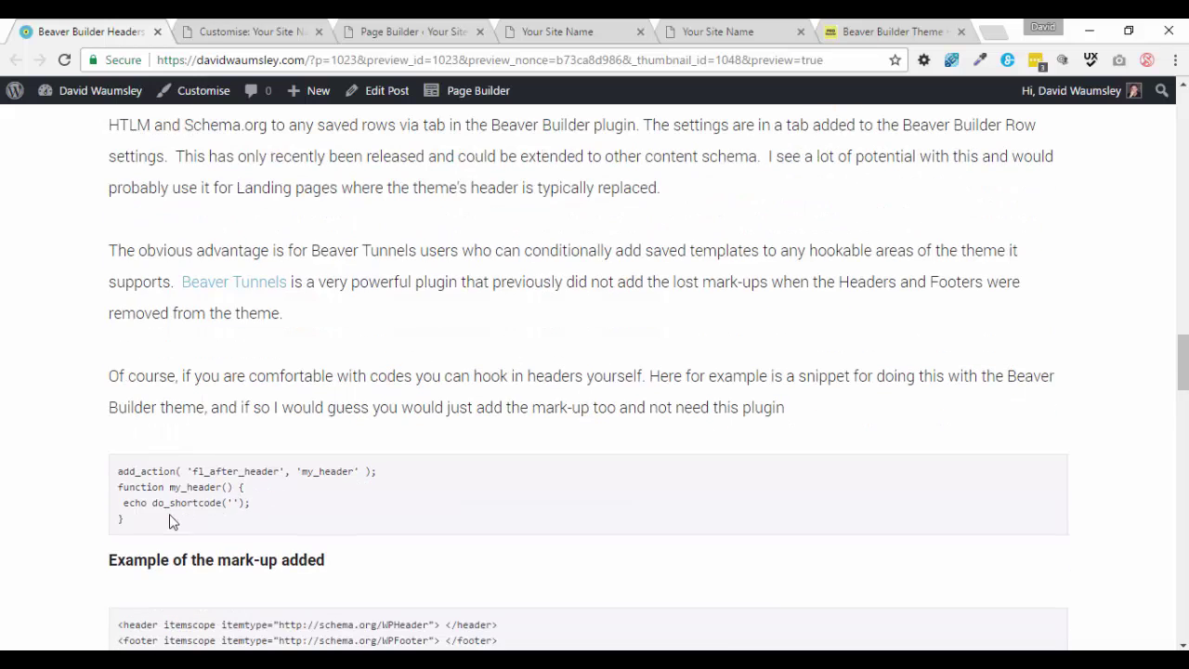
Step: Highlight the header-hook code snippet, then continue down to the Beaver Tunnel section and its demo link
drag(136, 520, 119, 468)
click(119, 469)
scroll(456, 437, up, 3)
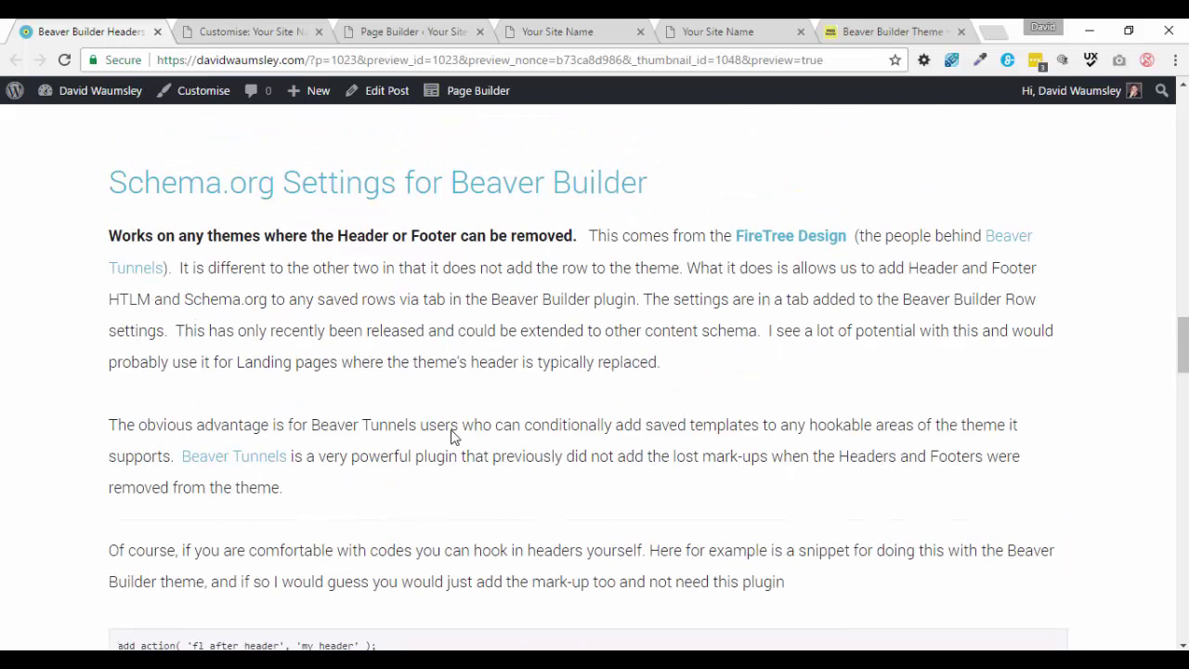
scroll(420, 393, down, 3)
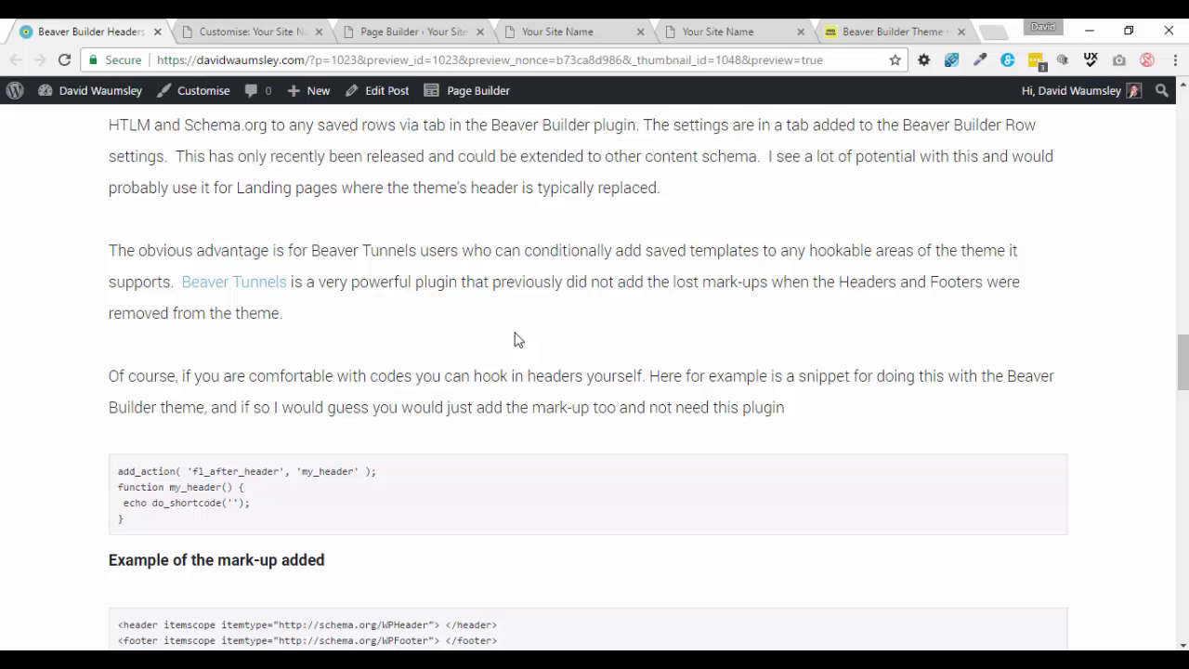
scroll(561, 381, up, 1)
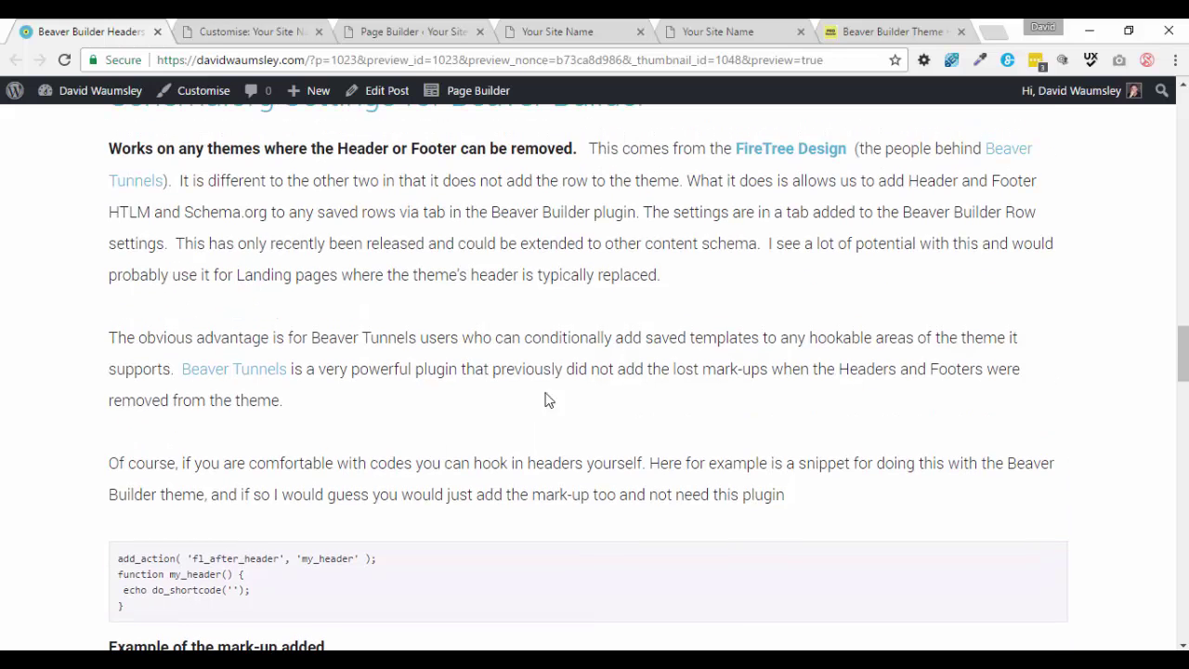
scroll(529, 430, down, 1)
scroll(529, 429, down, 3)
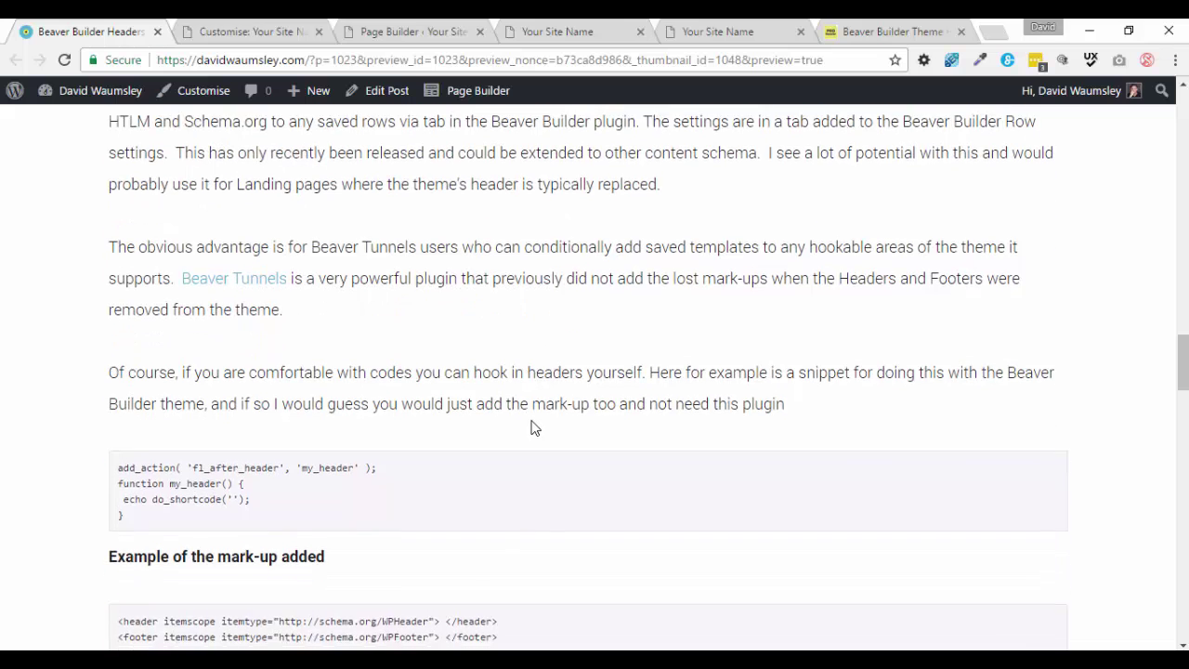
scroll(534, 426, down, 1)
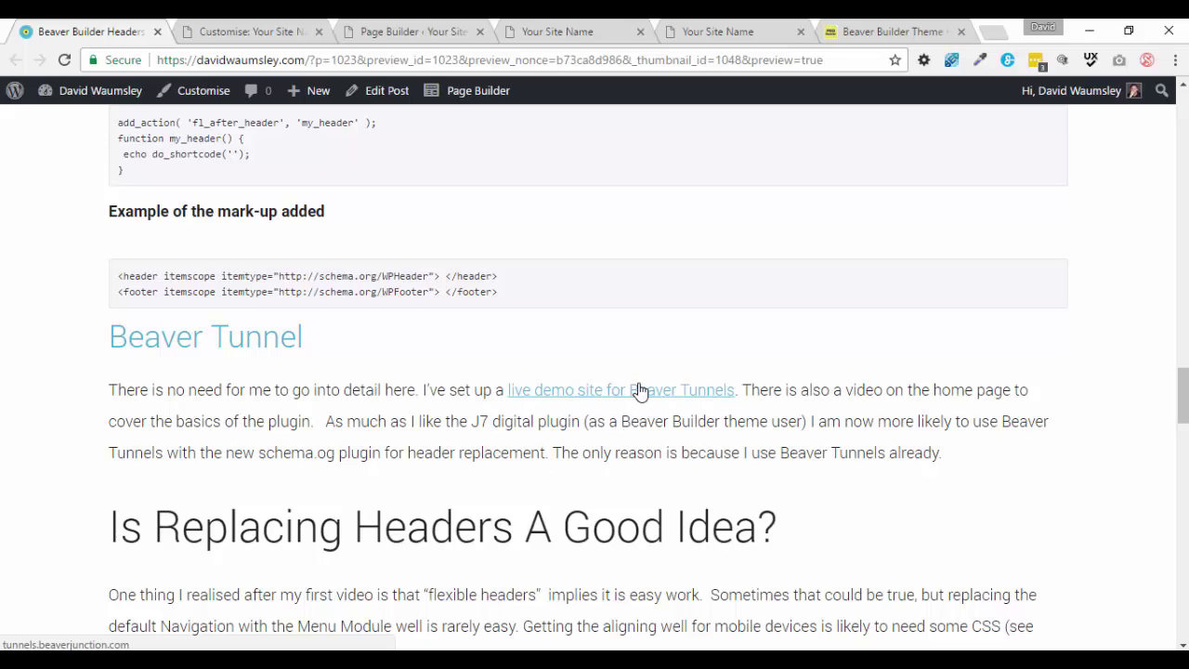
Step: Read past the Menu Module image to the Theme Builder paragraph citing the public road map
scroll(450, 381, down, 2)
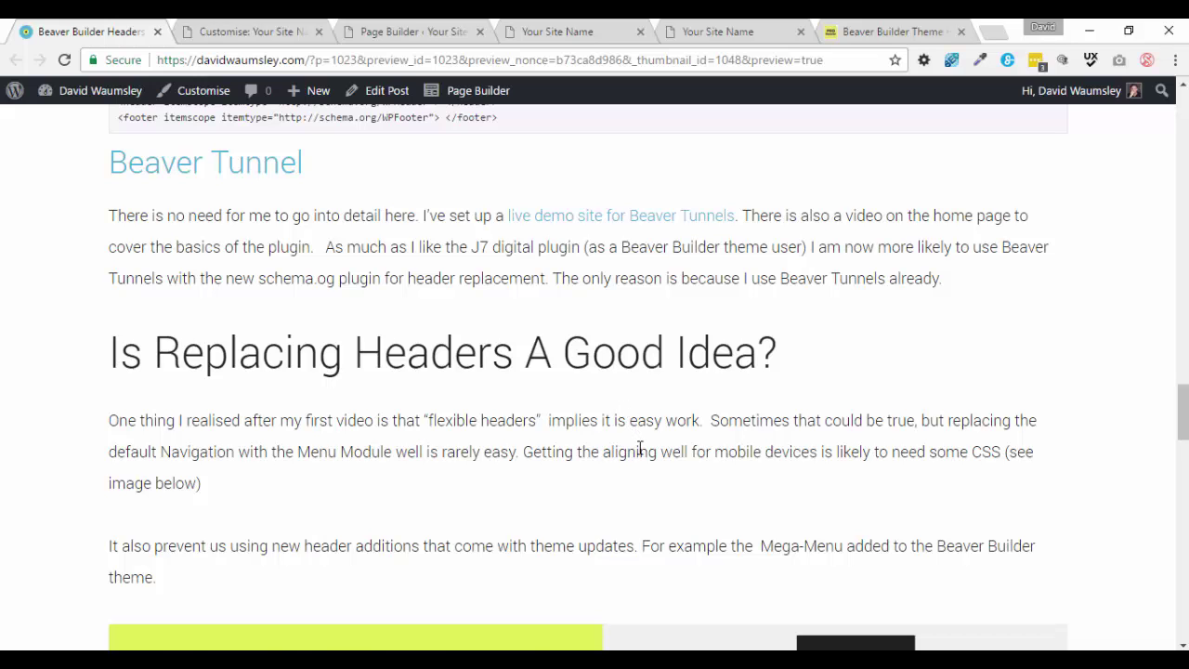
scroll(639, 450, down, 1)
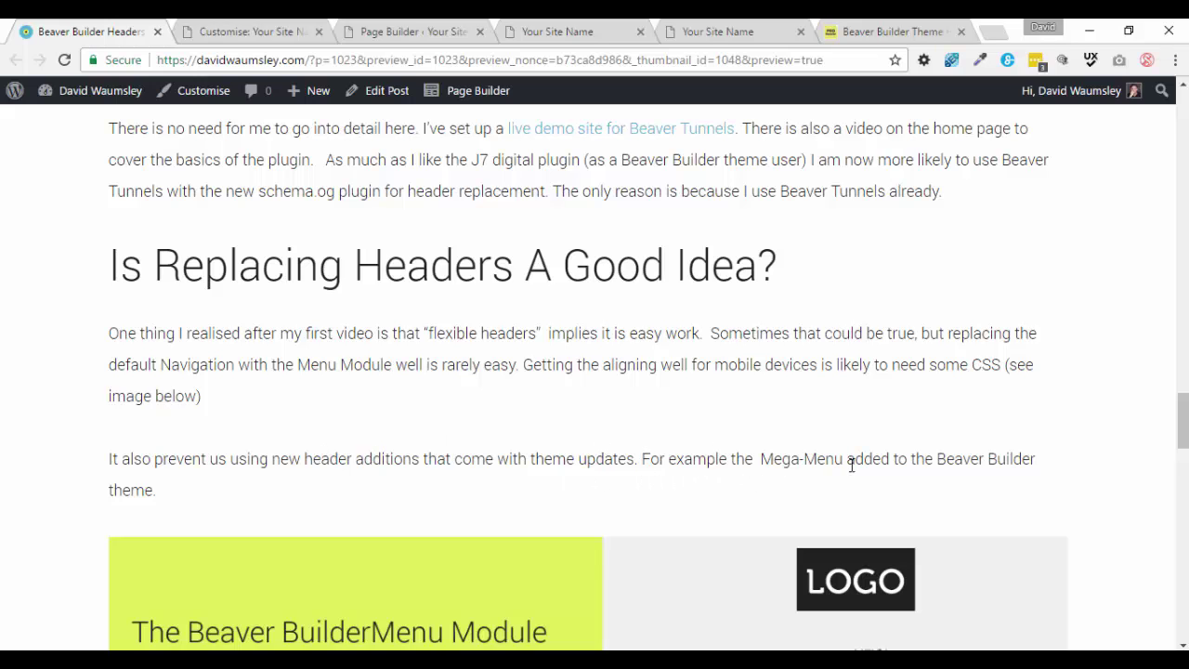
scroll(865, 465, down, 1)
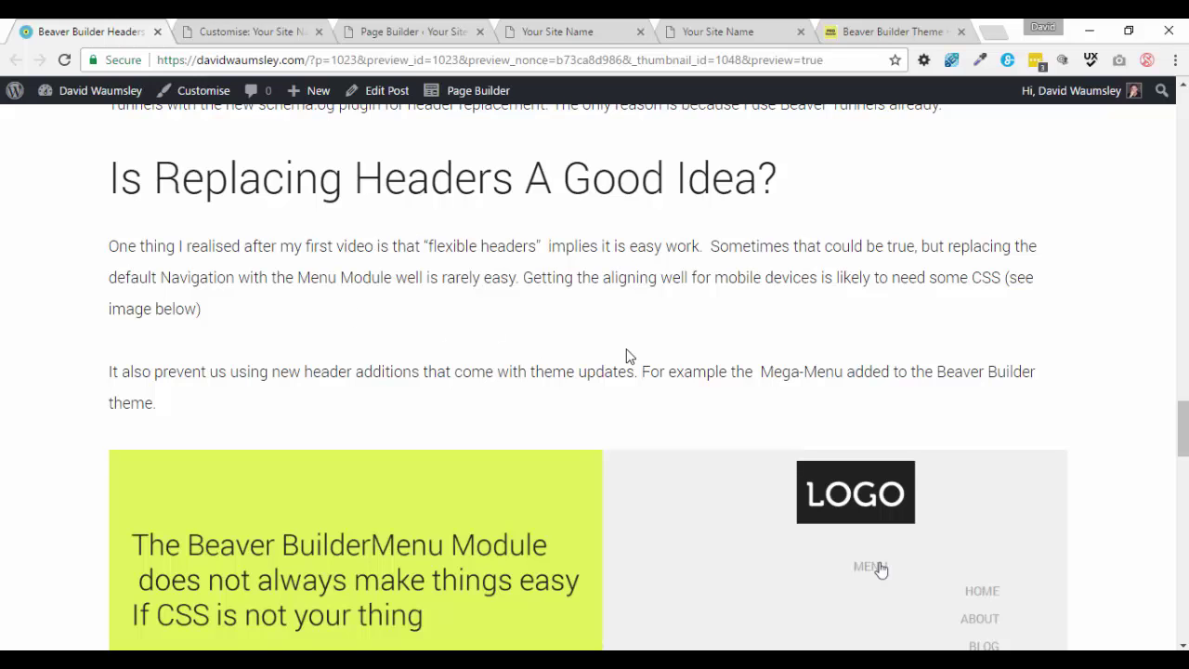
scroll(613, 356, down, 2)
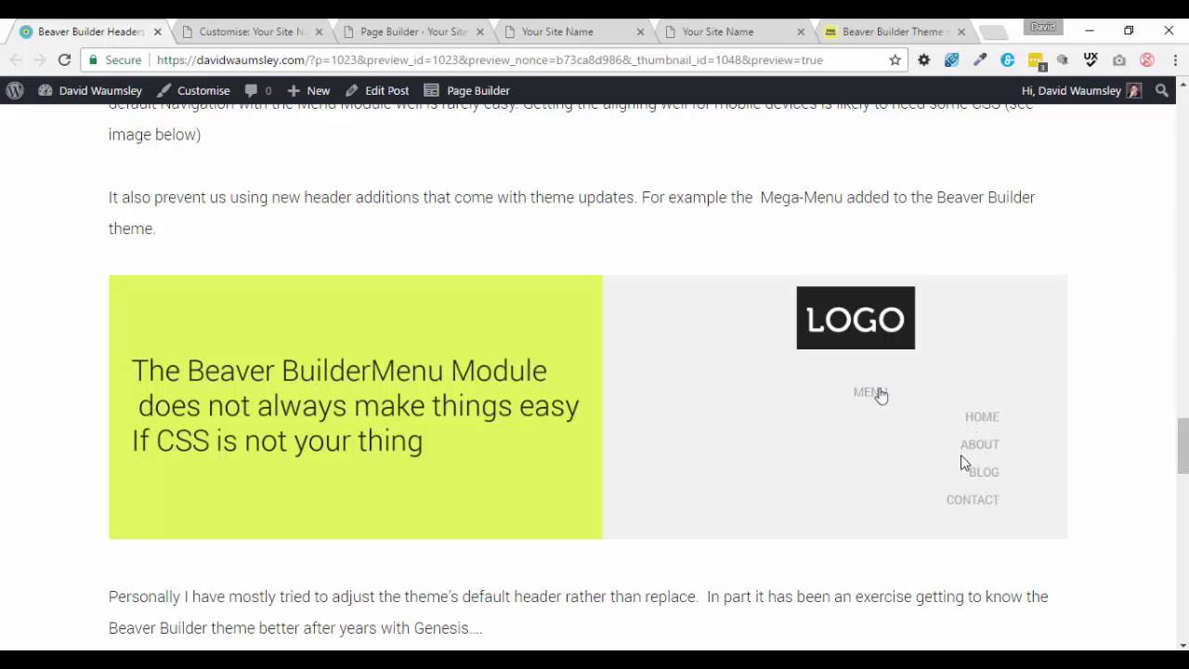
scroll(537, 309, down, 1)
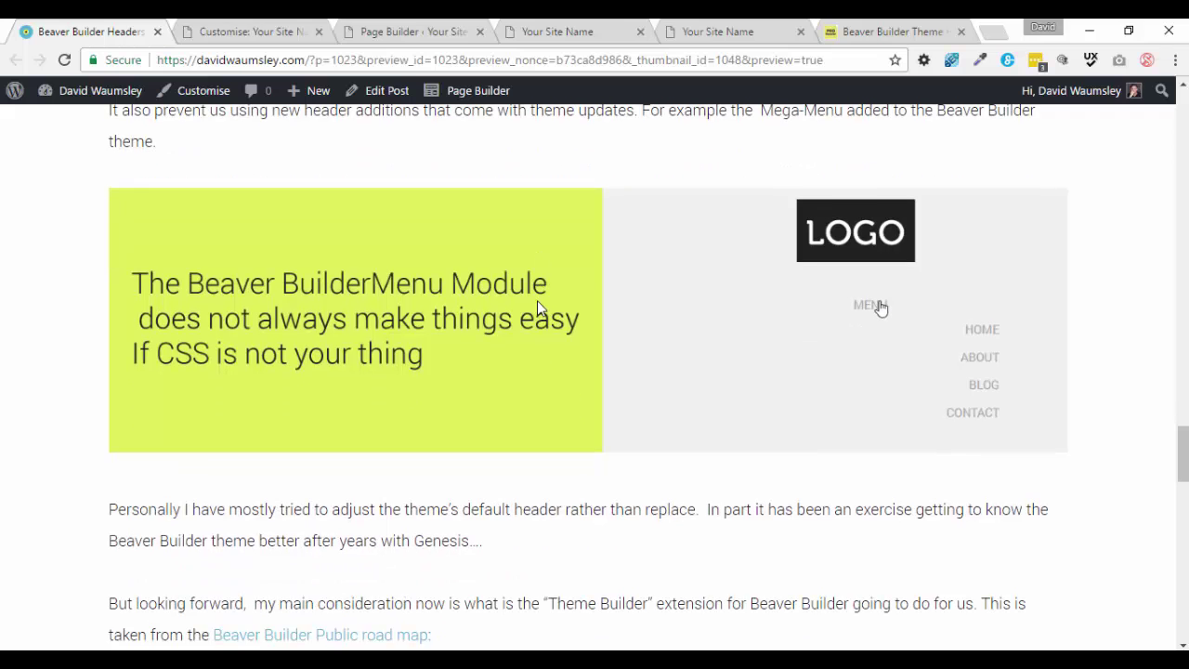
scroll(537, 309, down, 1)
scroll(537, 308, down, 1)
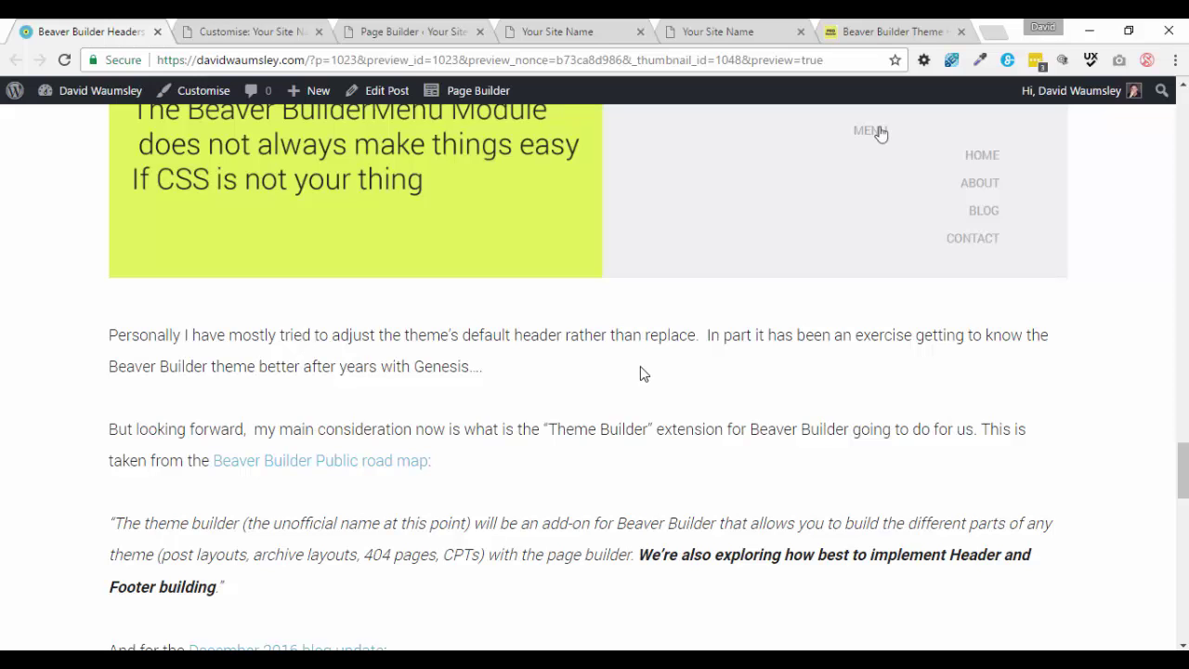
scroll(640, 366, down, 1)
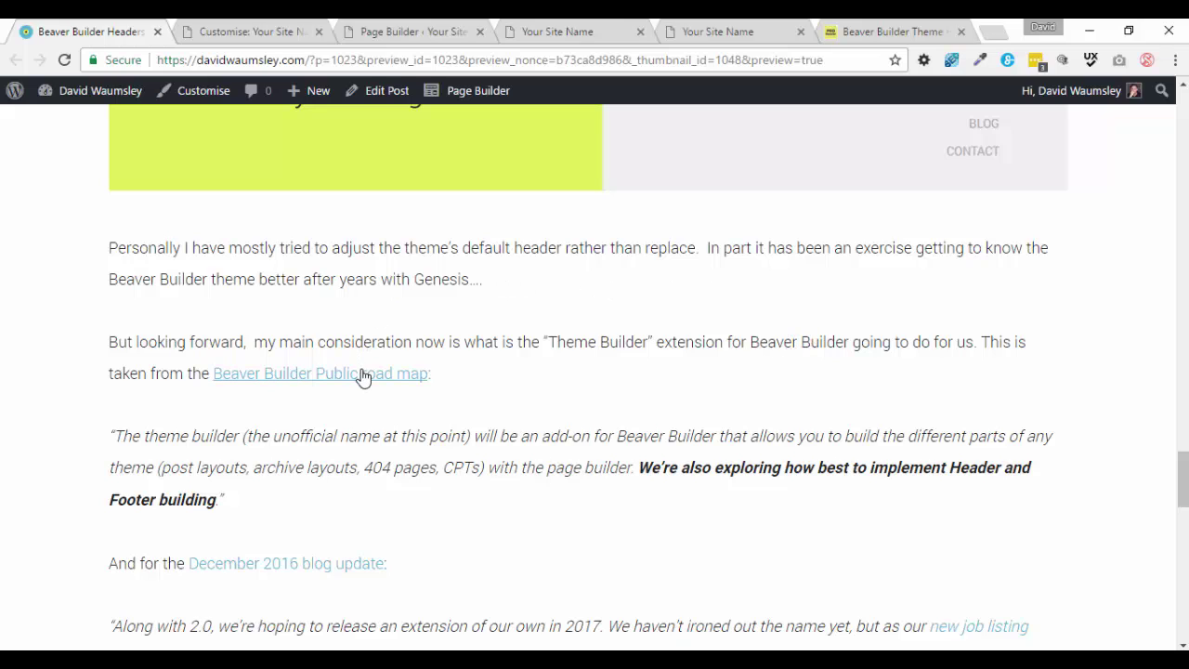
Step: Highlight the Theme Builder quote and read on toward the end of the post
scroll(635, 379, down, 1)
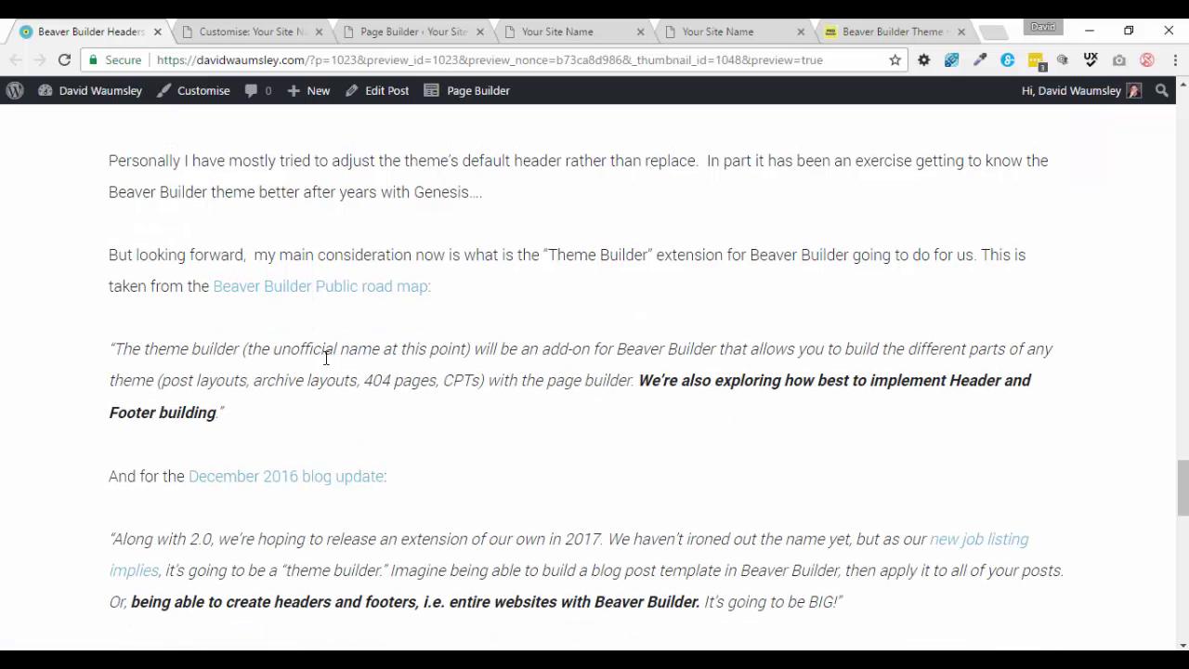
drag(131, 349, 749, 409)
click(572, 381)
scroll(498, 335, down, 2)
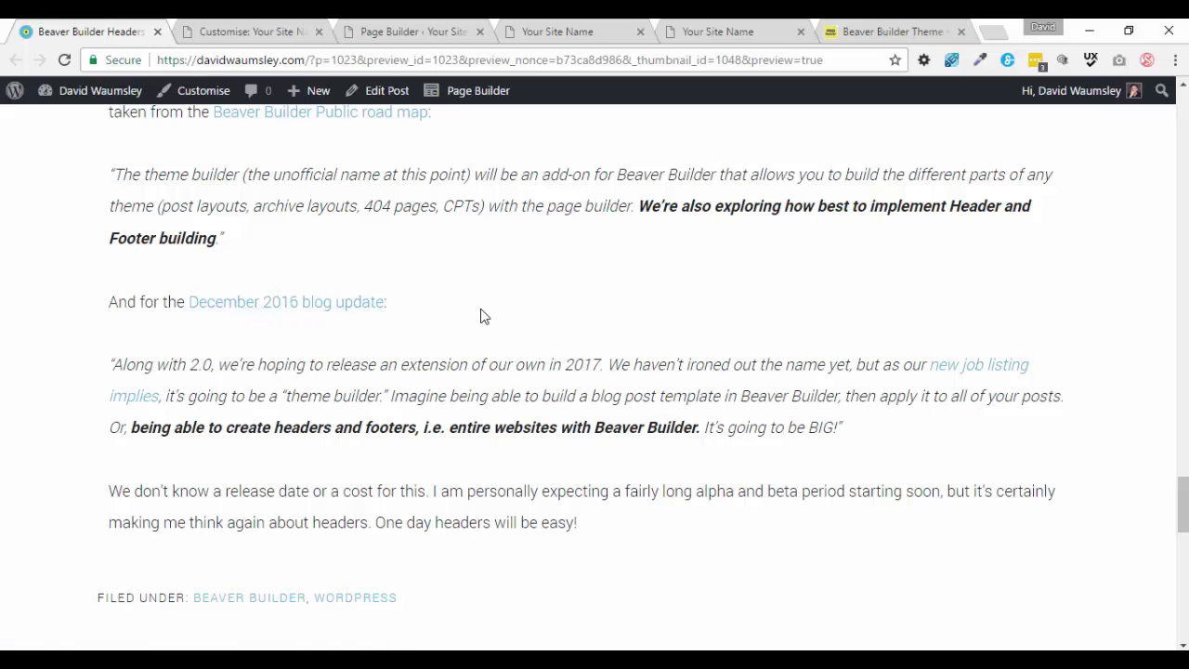
scroll(502, 313, down, 1)
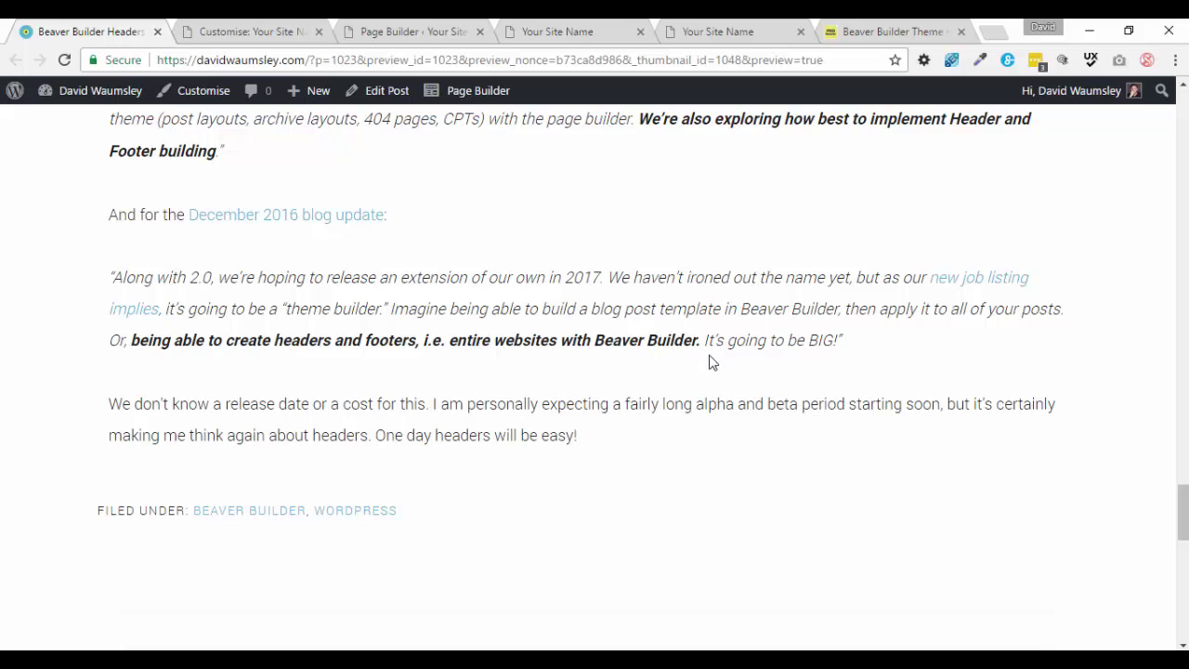
Step: Highlight the quote's closing phrase, then go back up to the Free Plugins section
drag(715, 345, 818, 349)
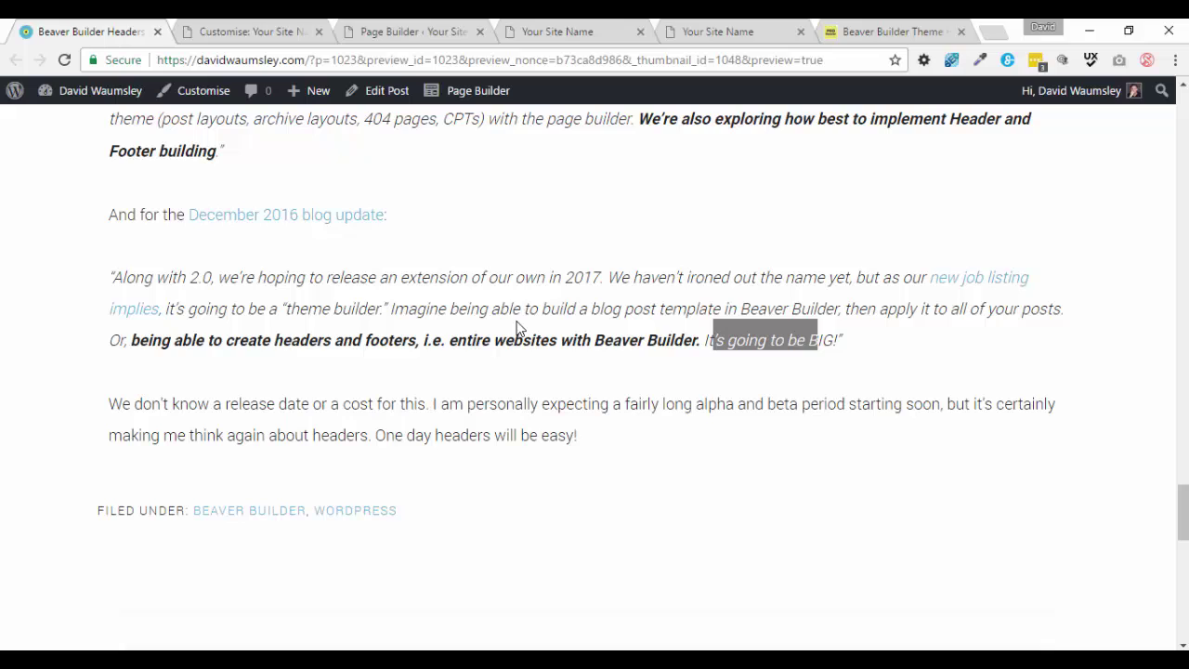
click(497, 428)
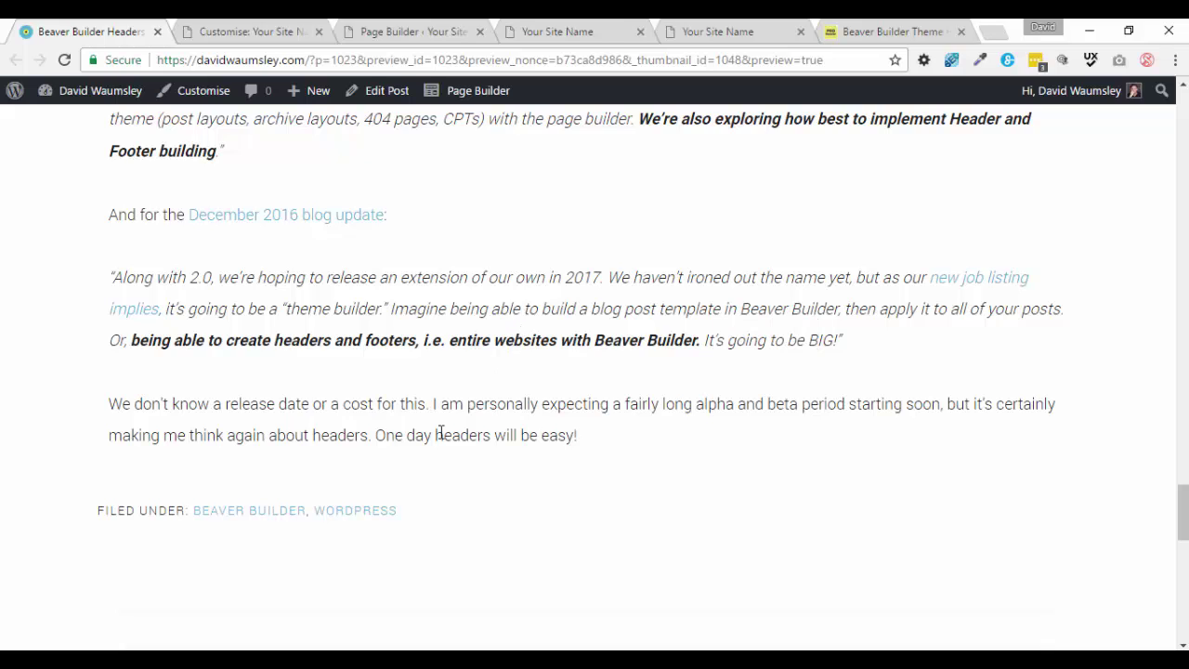
scroll(534, 325, up, 15)
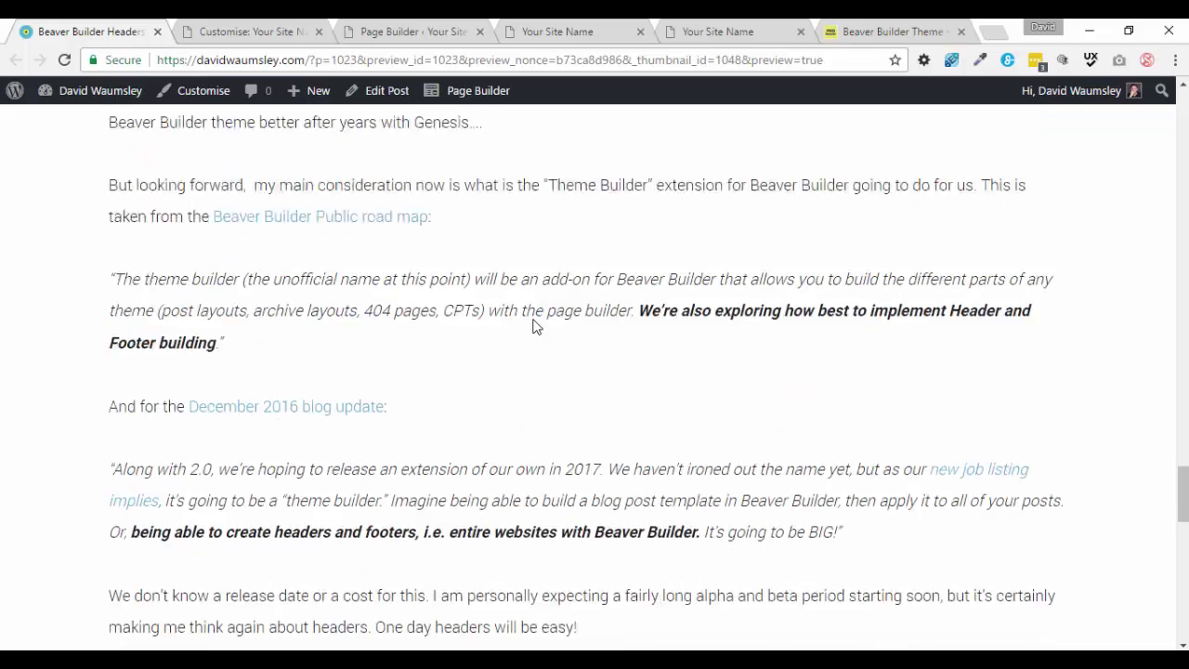
scroll(535, 325, up, 10)
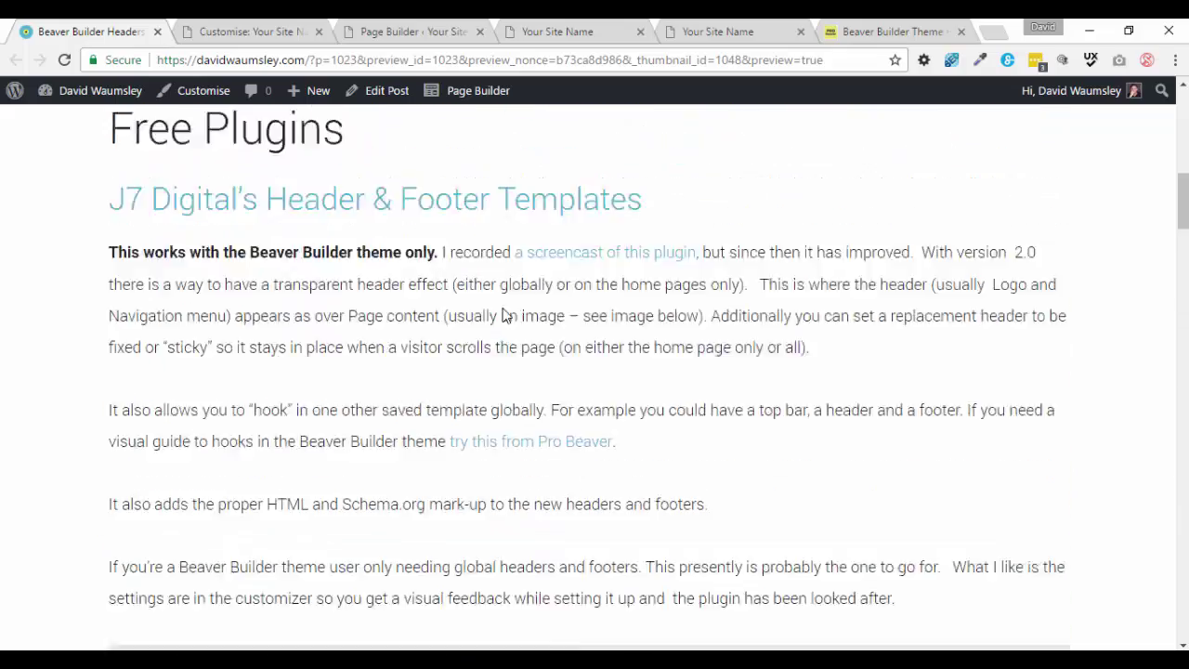
Step: Switch to the demo site's theme Customizer and scroll its sidebar menu
click(231, 33)
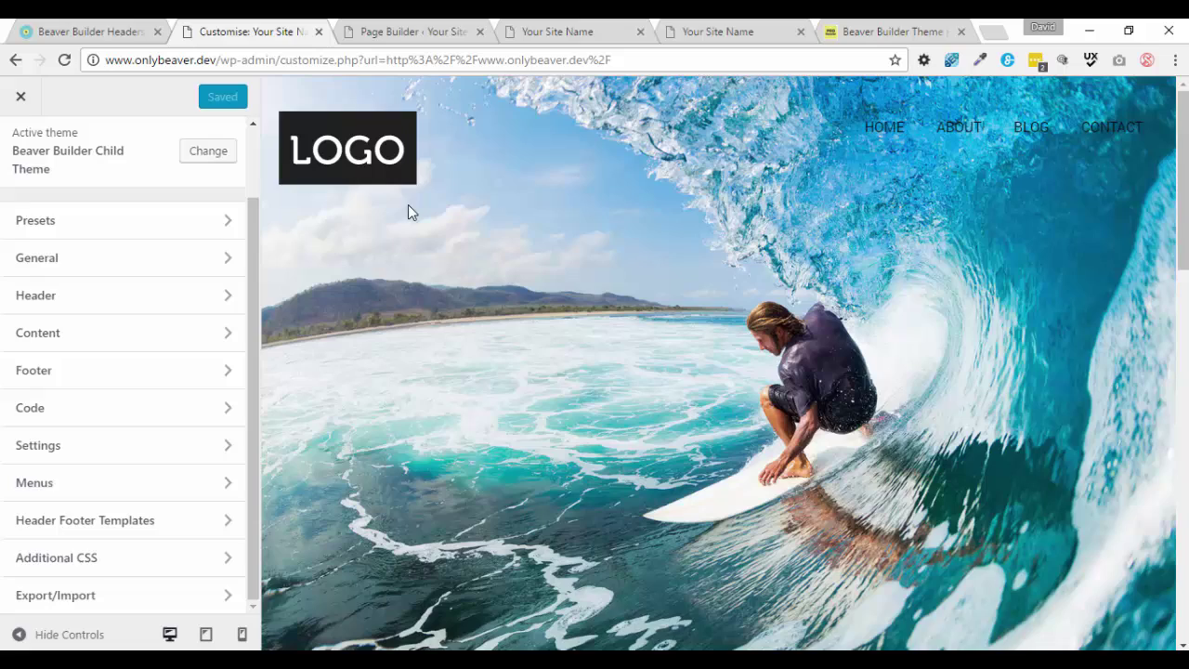
mouse_move(291, 223)
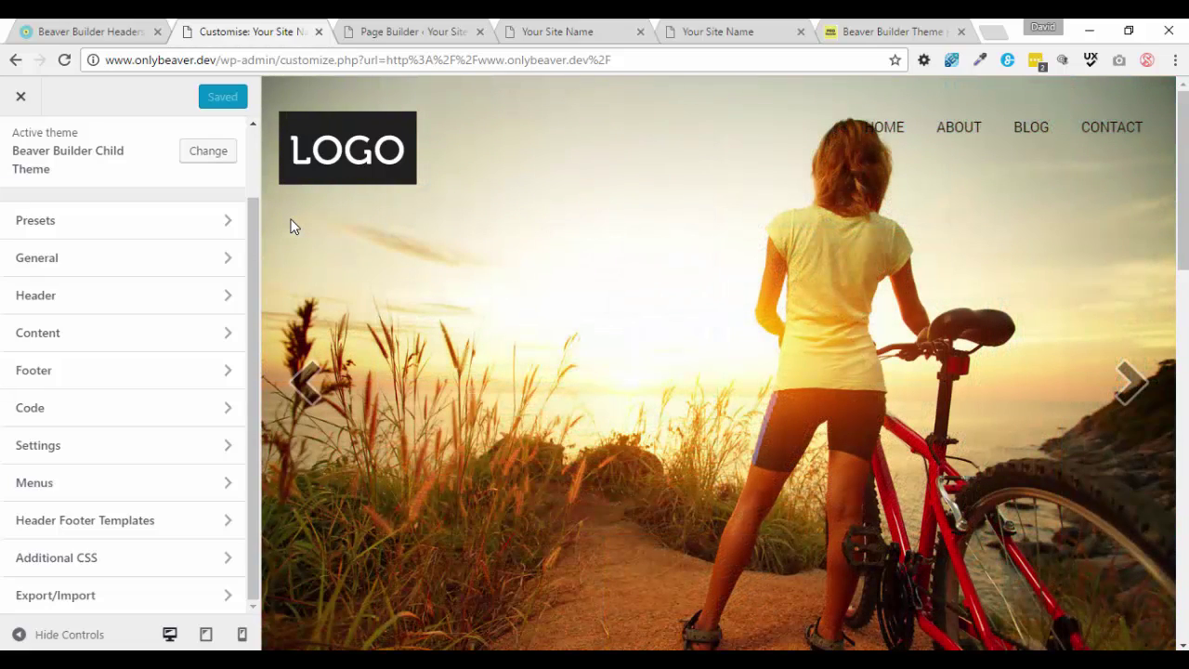
drag(256, 236, 262, 157)
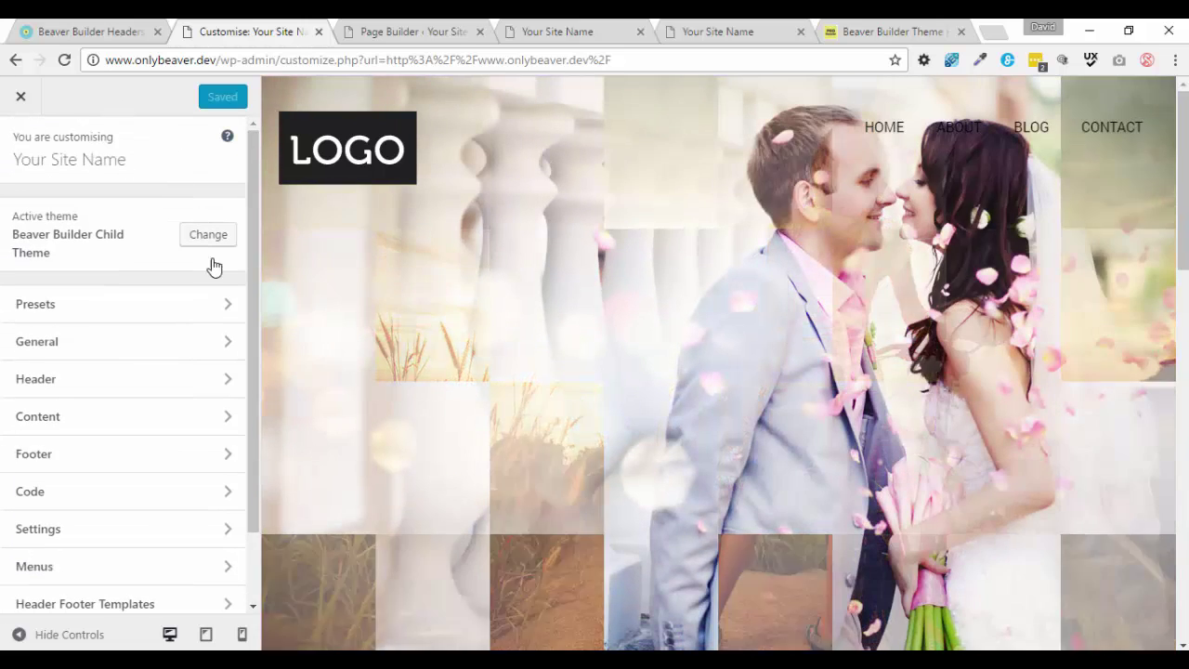
scroll(254, 311, down, 1)
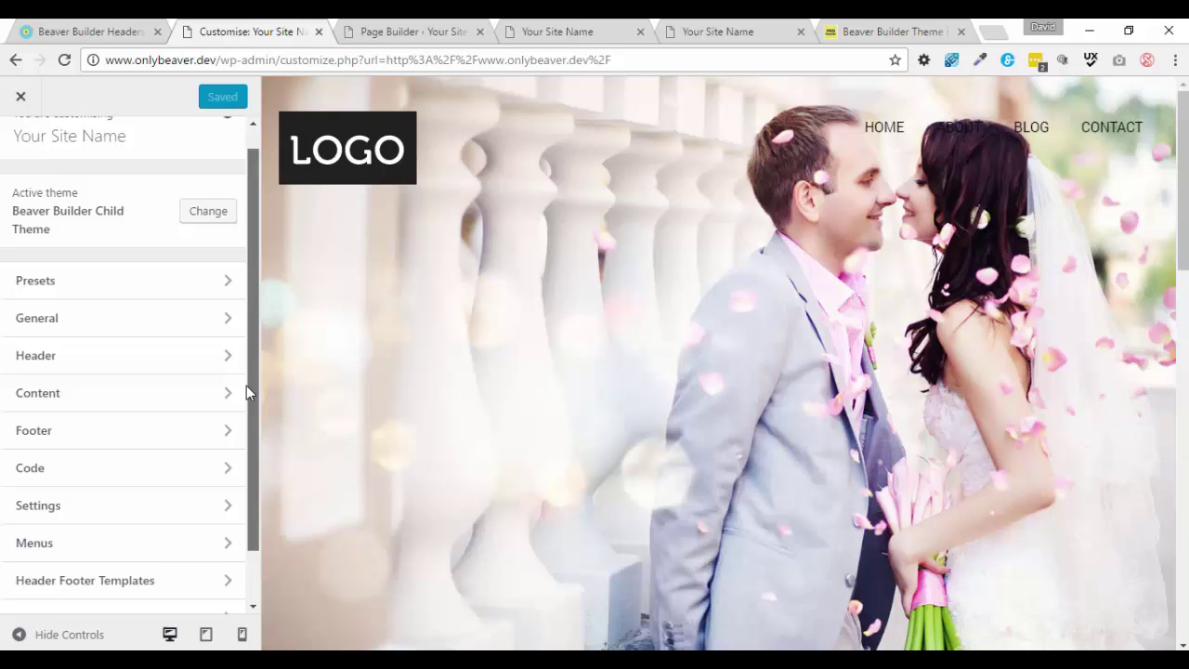
Step: Review the Header Footer Templates setup instructions and list the available content templates and banners
click(110, 542)
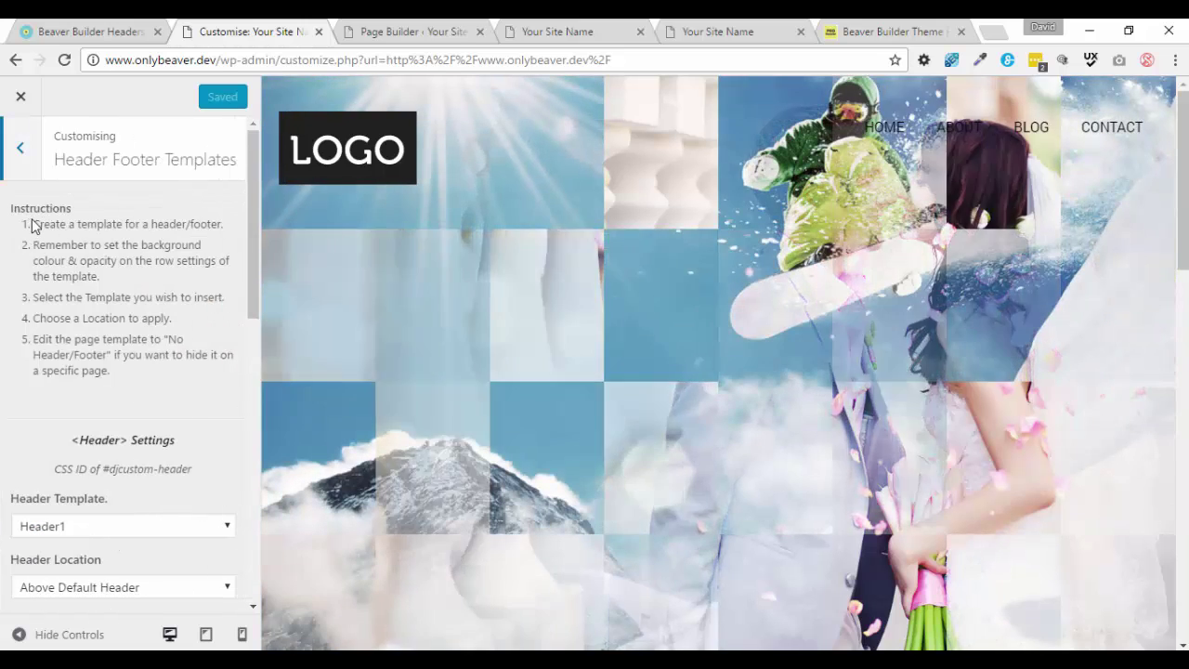
drag(35, 225, 167, 380)
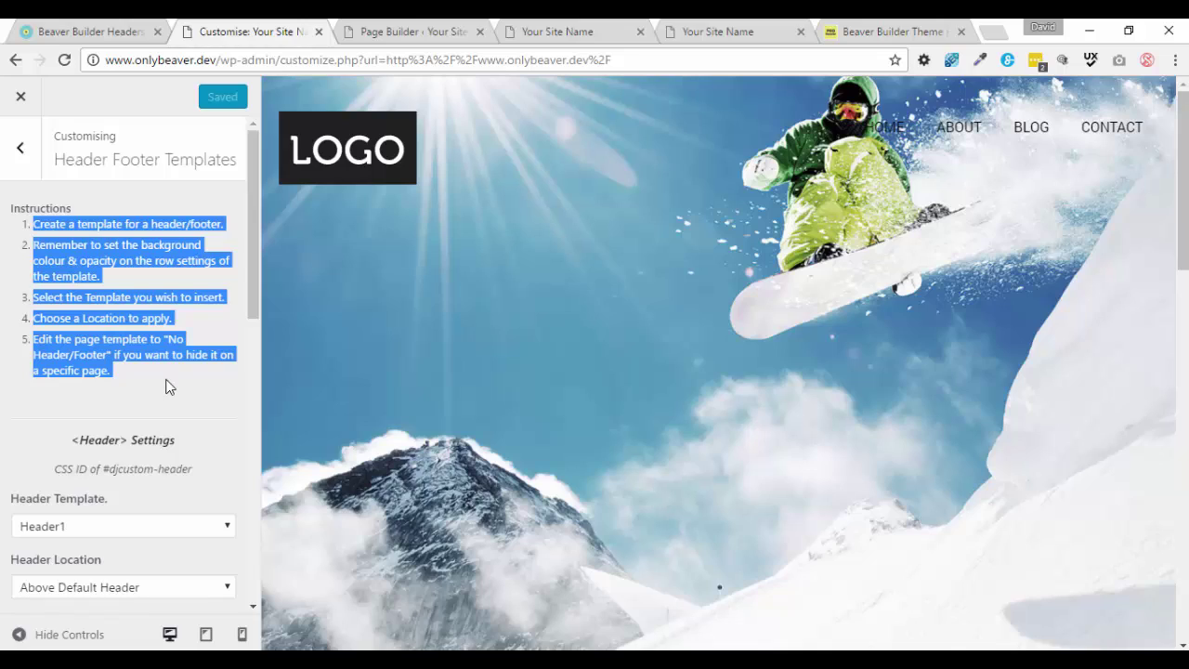
scroll(167, 387, down, 2)
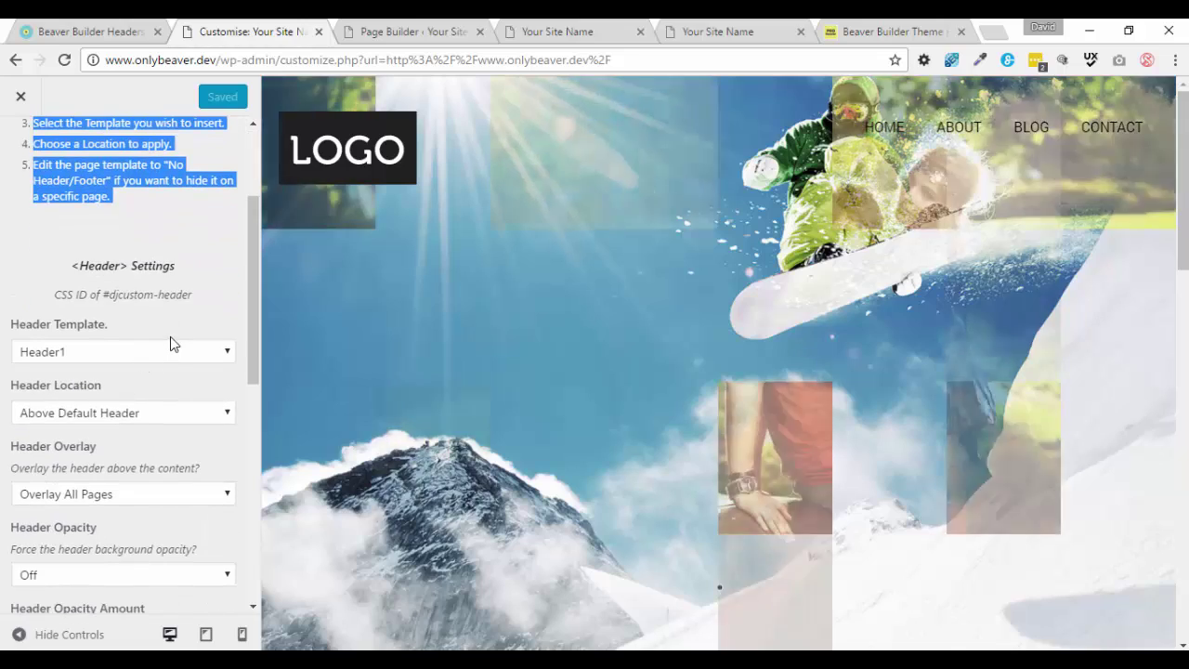
scroll(170, 336, down, 2)
scroll(171, 335, down, 2)
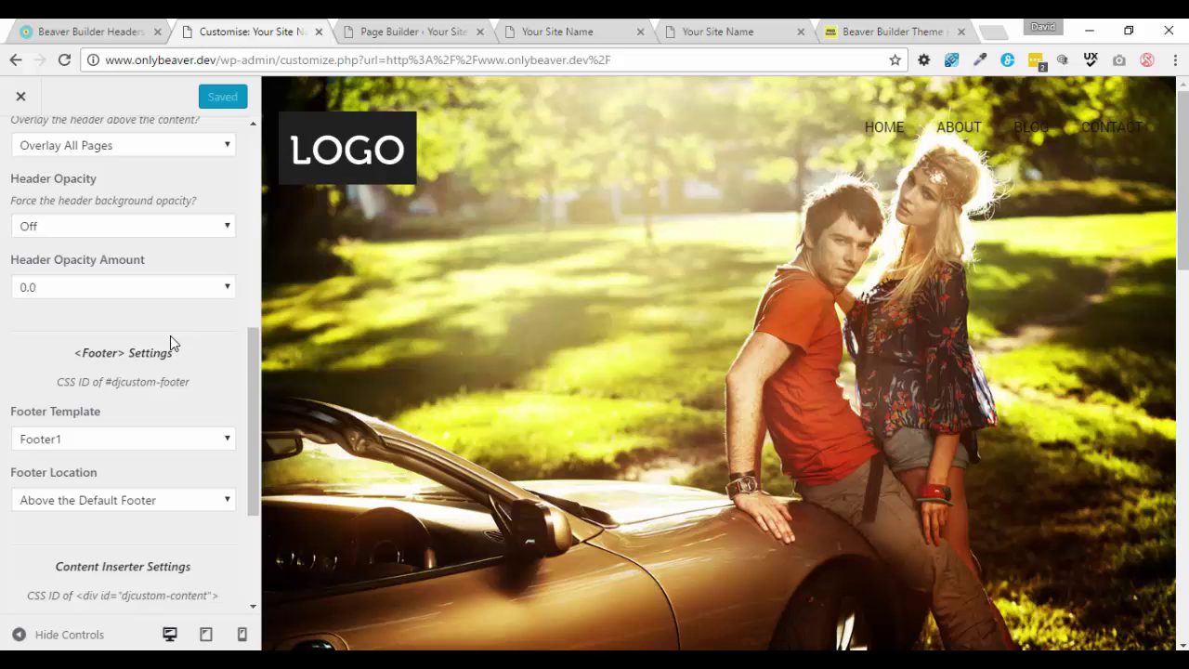
scroll(170, 335, down, 1)
scroll(112, 418, down, 1)
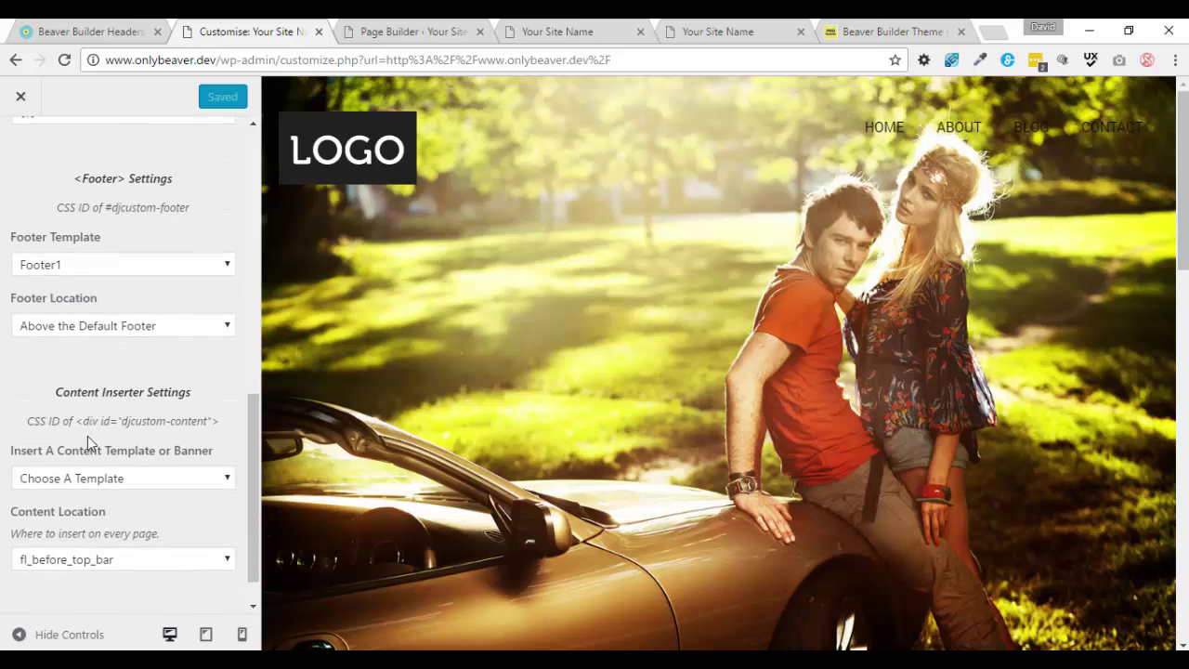
click(220, 480)
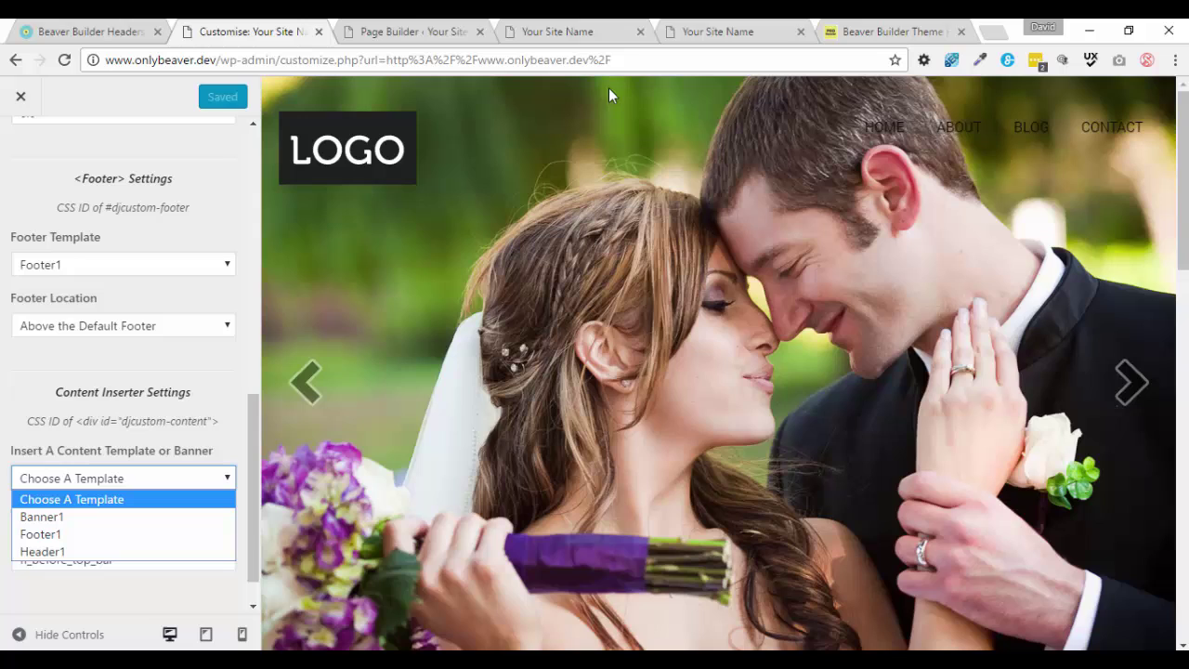
Step: Leave the template choice unchanged and check content insert locations, keeping fl_before_top_bar
click(208, 419)
scroll(189, 508, down, 1)
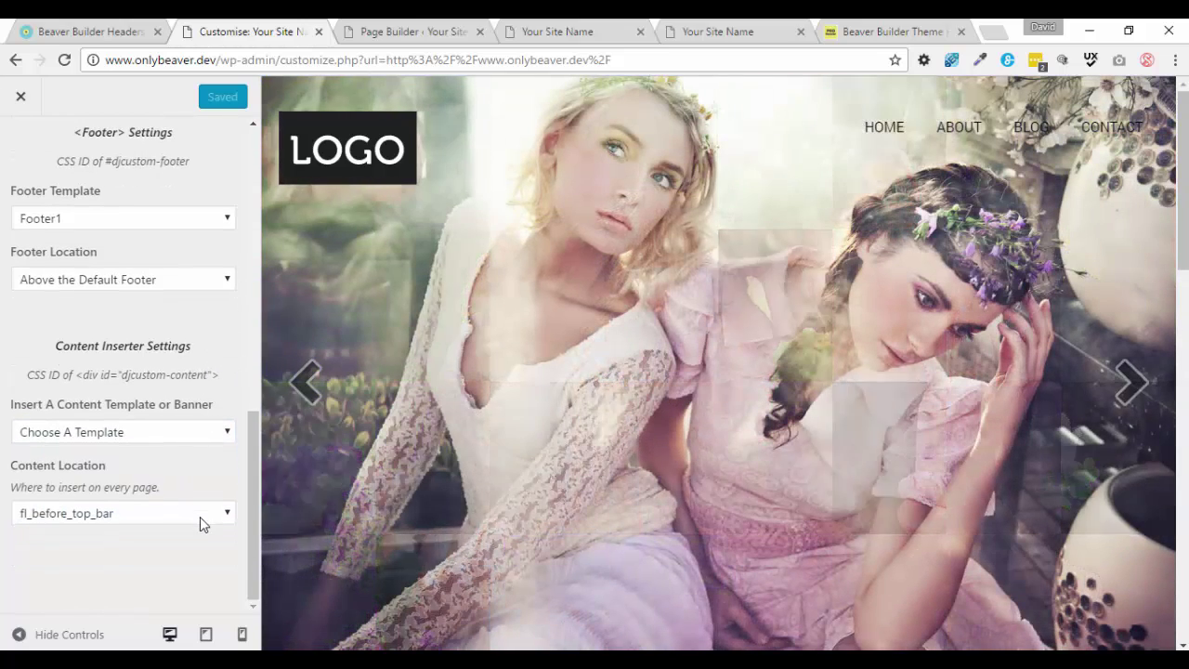
click(195, 514)
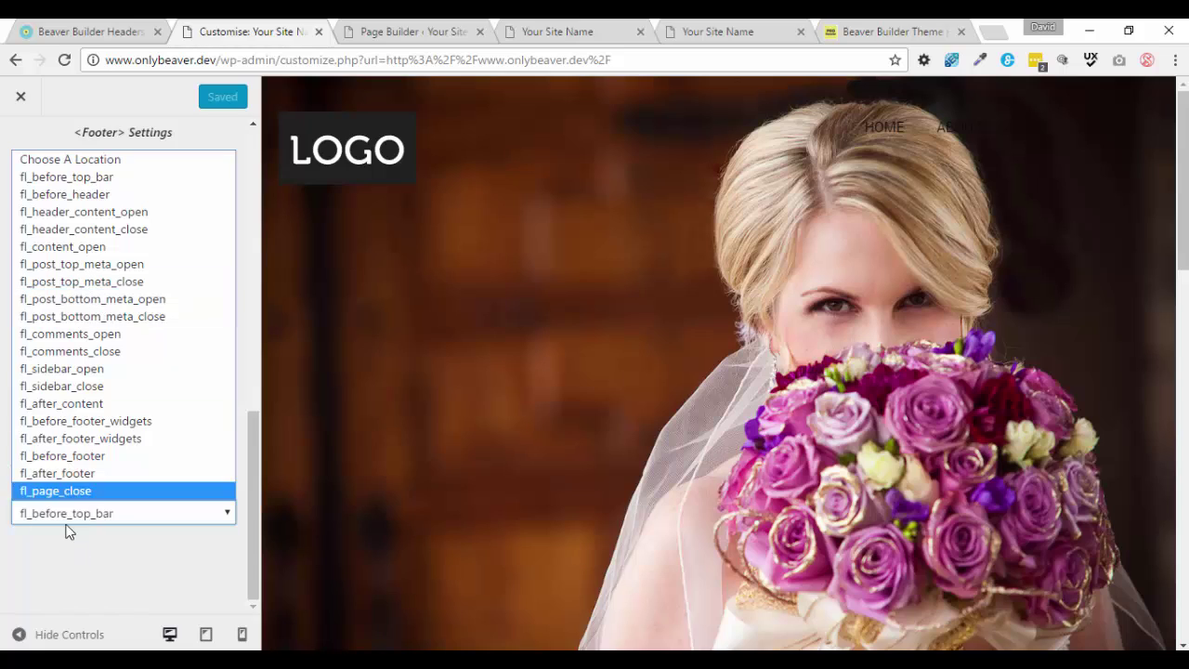
click(70, 584)
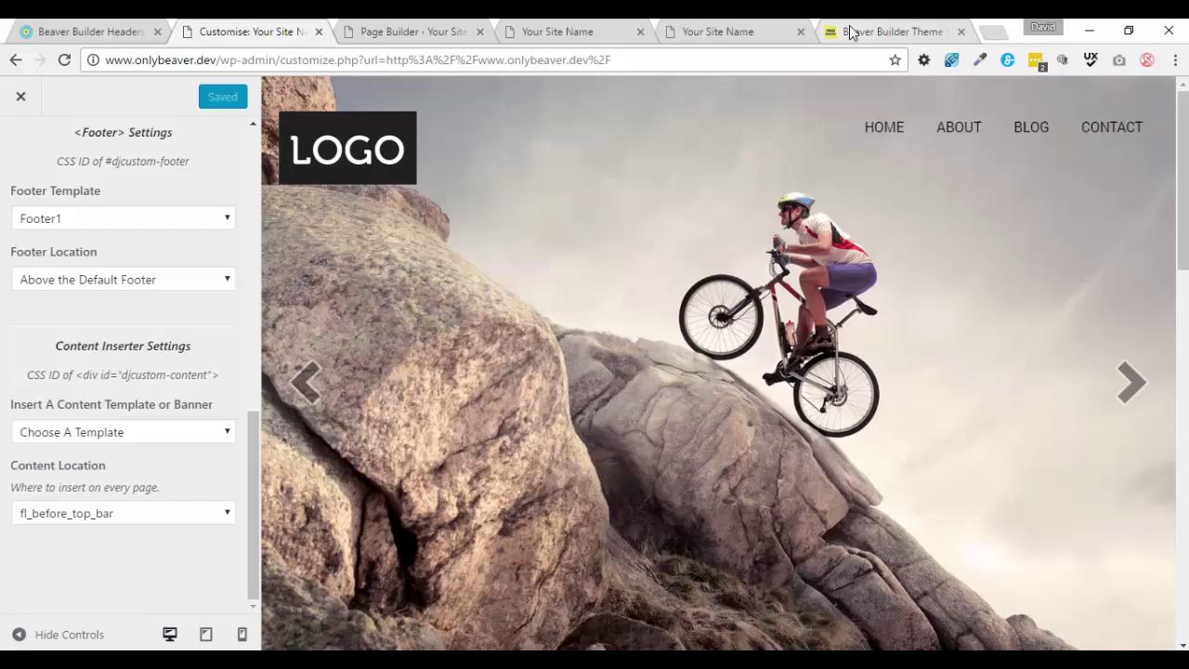
click(851, 33)
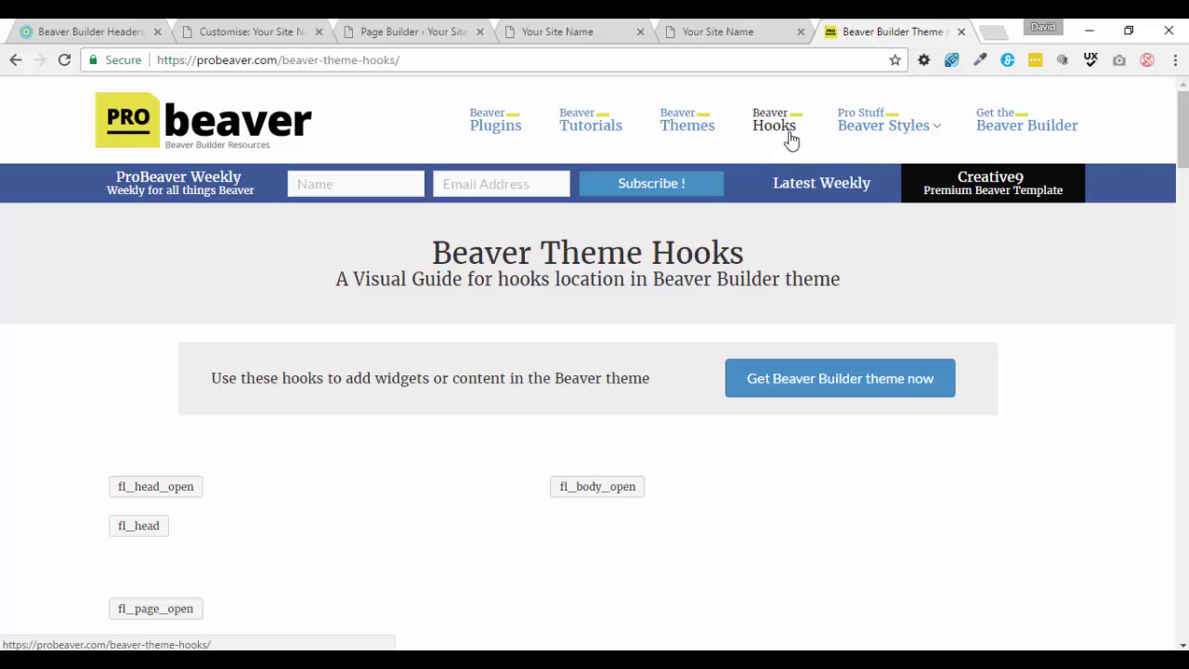
drag(1183, 153, 1183, 85)
click(241, 30)
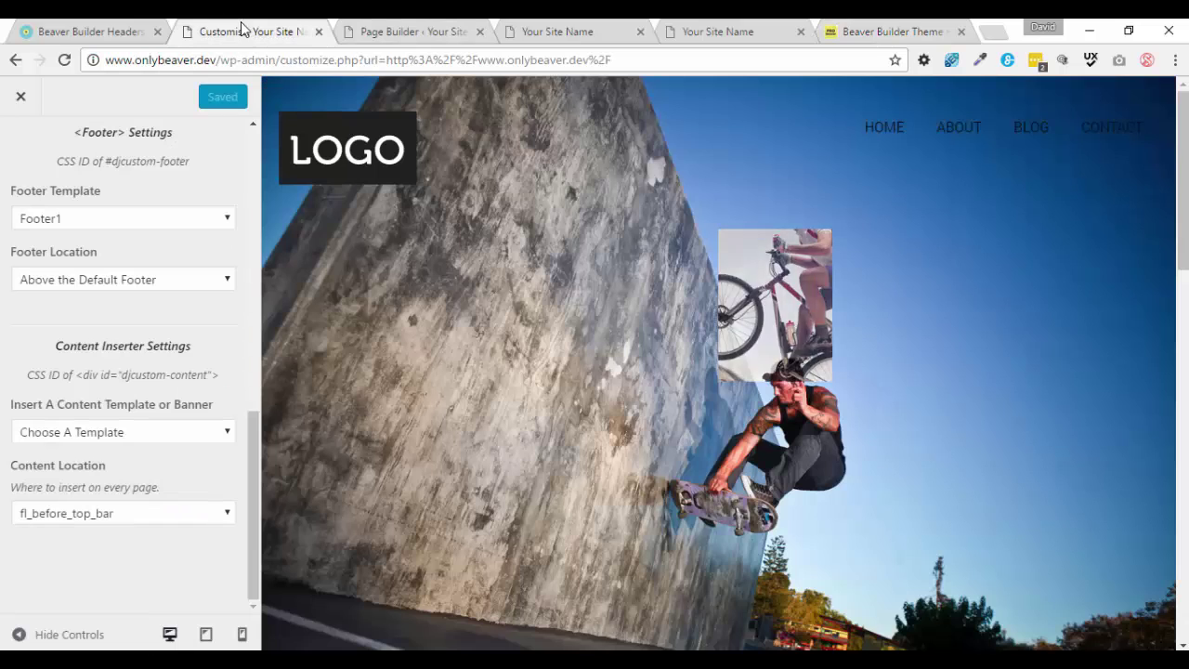
Step: Return to Header Settings and view the Header Overlay choices, currently Overlay All Pages
drag(247, 511, 248, 203)
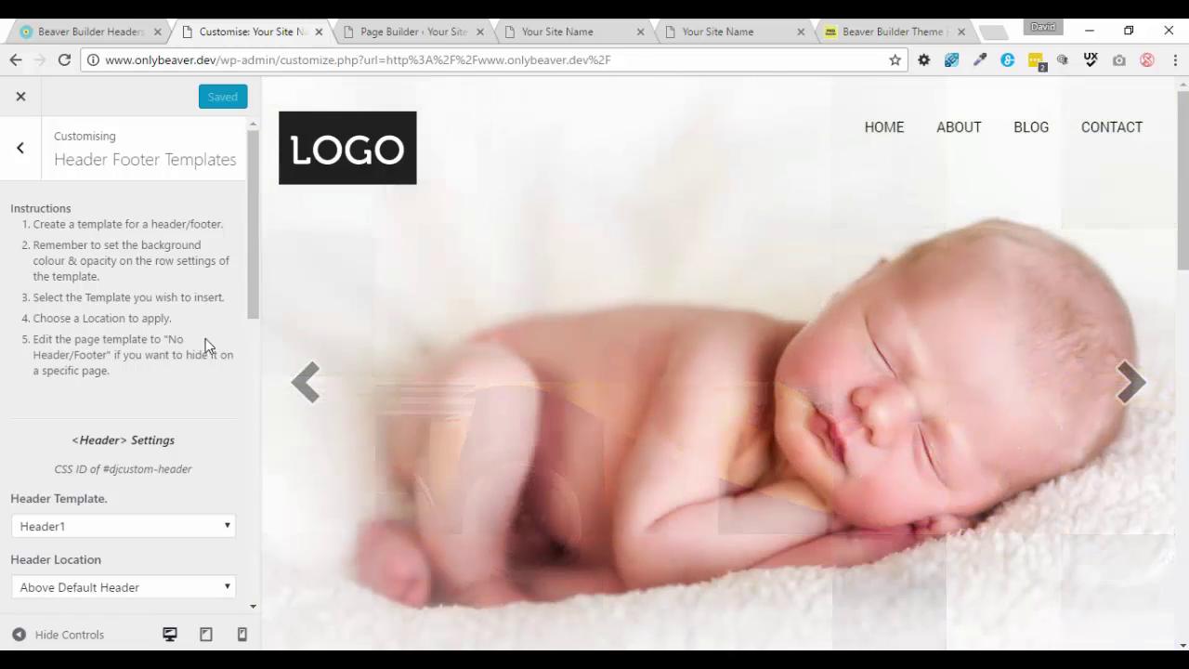
scroll(199, 345, down, 1)
scroll(199, 344, down, 4)
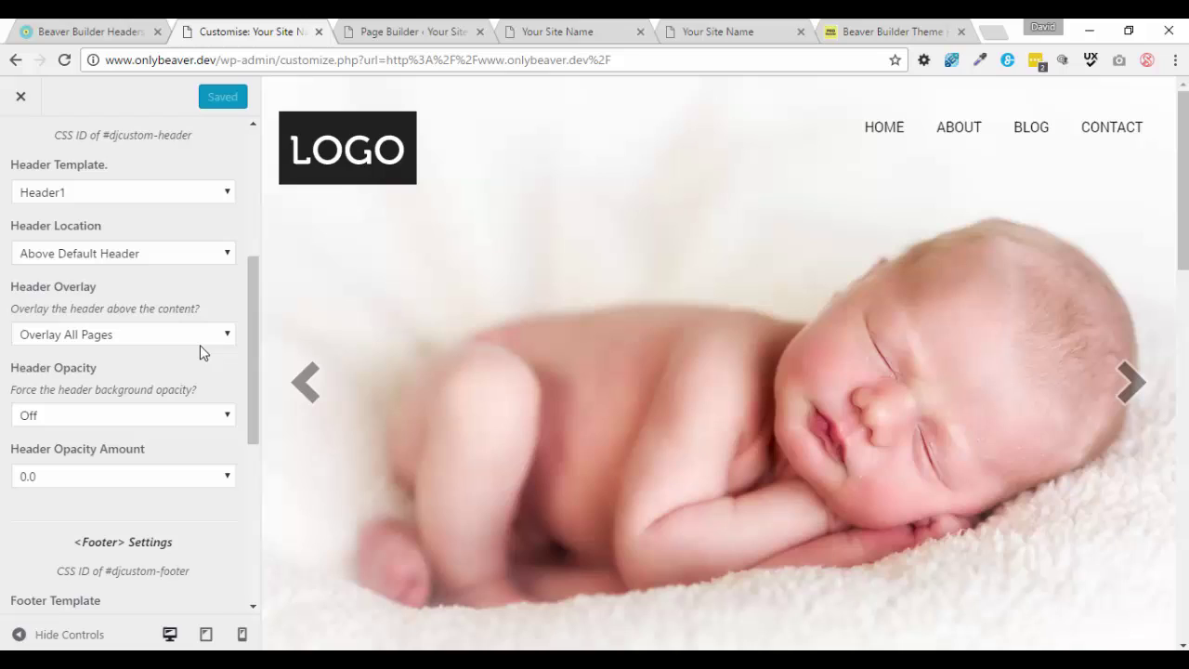
click(213, 325)
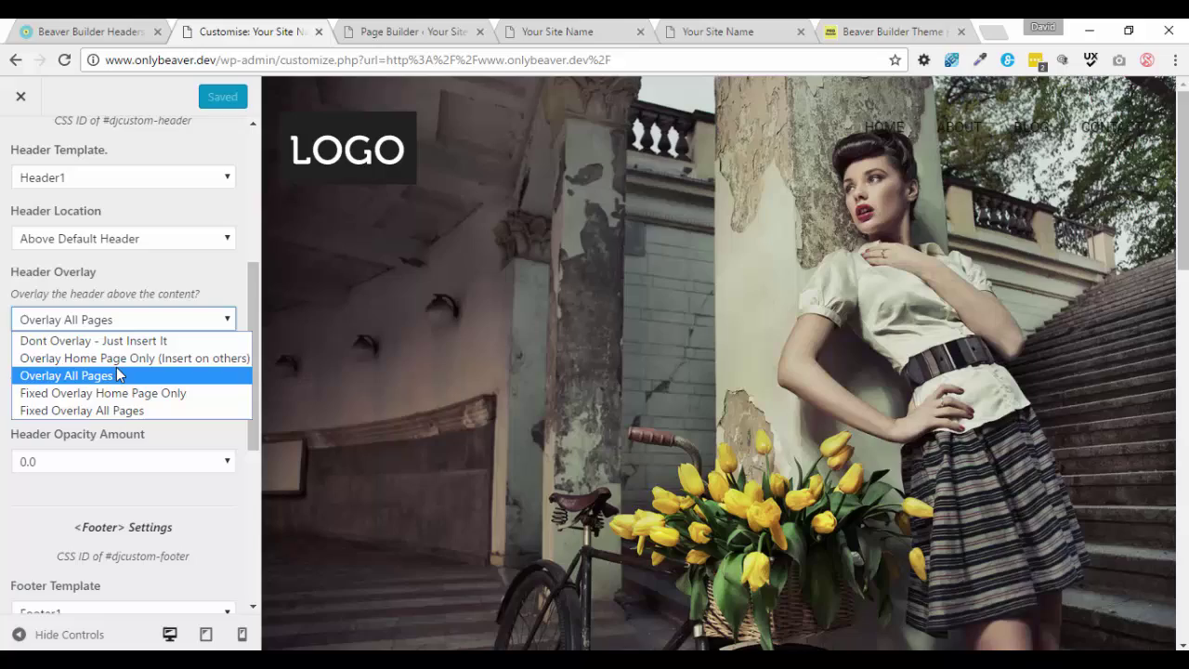
Step: Keep Header Overlay unchanged and preview the BLOG page, with the Header1 logo over the Test post
click(662, 349)
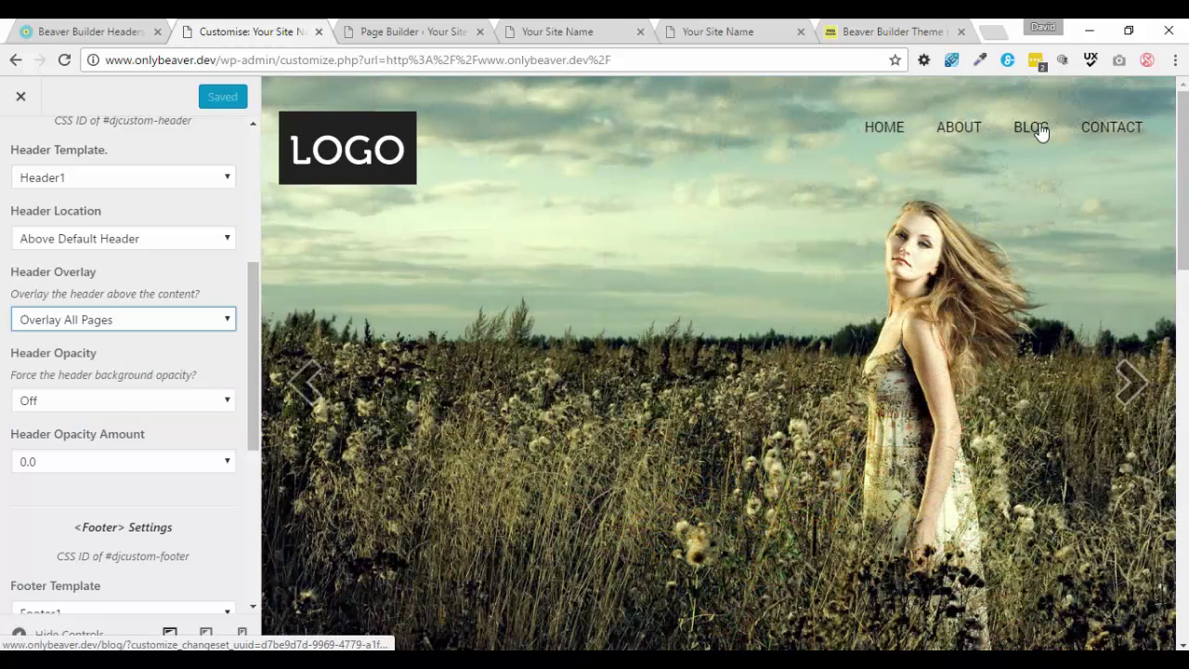
click(1033, 128)
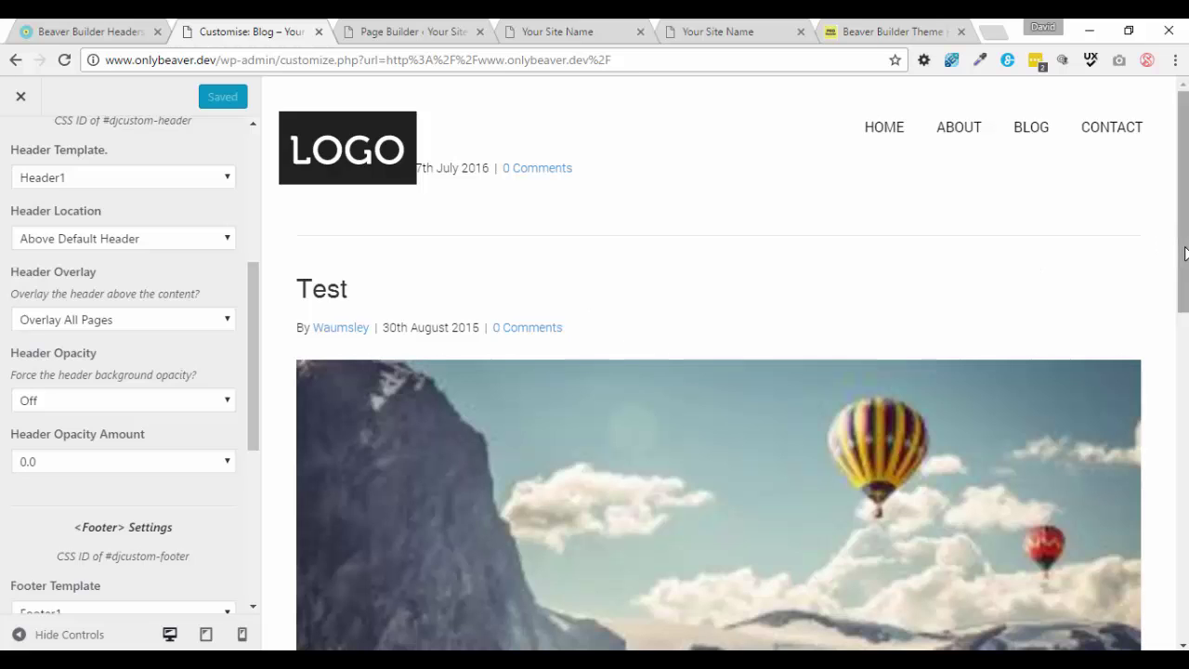
mouse_move(1180, 249)
mouse_down()
mouse_move(1180, 438)
mouse_move(1180, 244)
mouse_up()
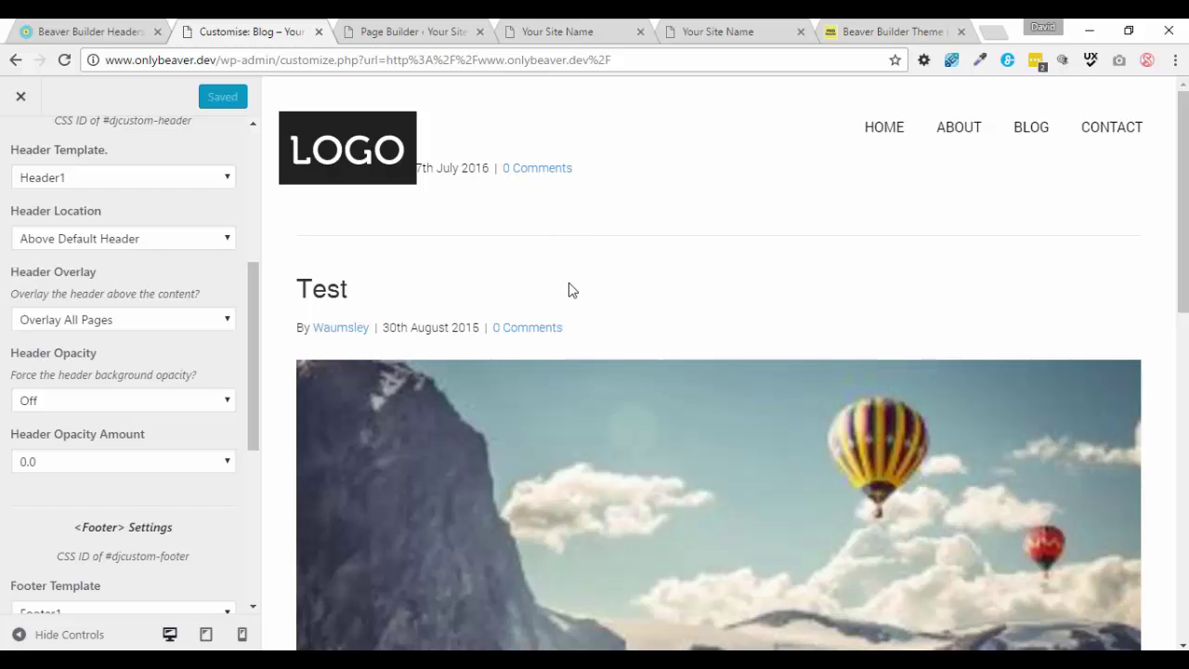
drag(255, 404, 259, 310)
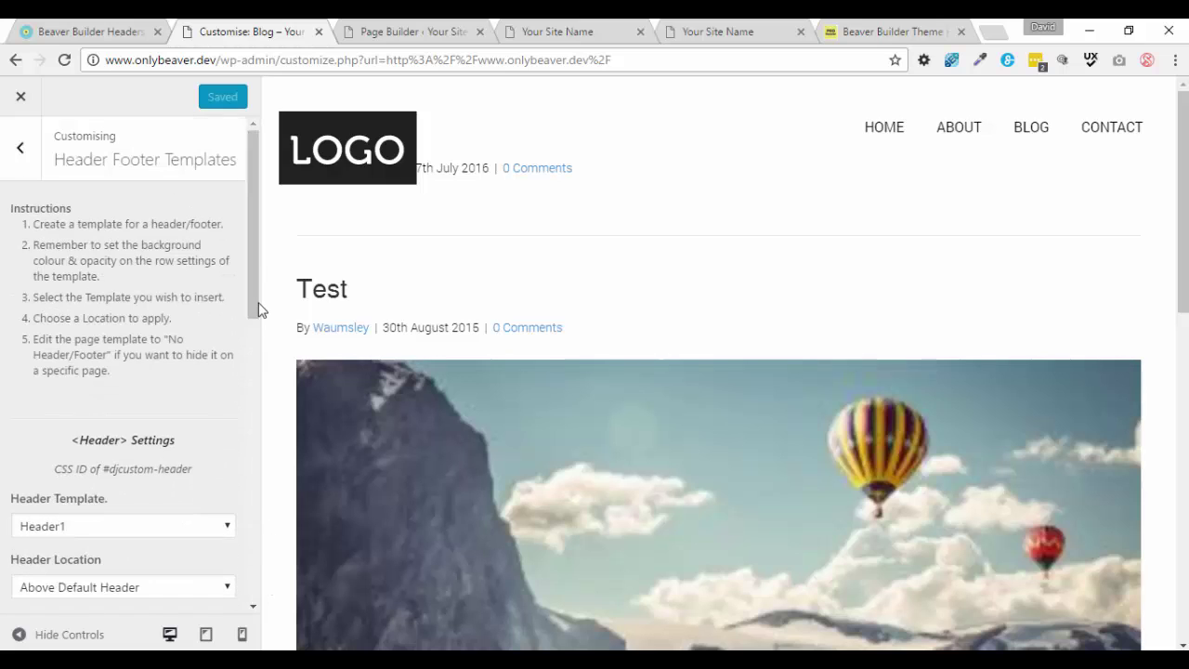
Step: On the Page Builder settings, confirm Header1 and Footer1, and toggle Transparent Header on then off
click(391, 29)
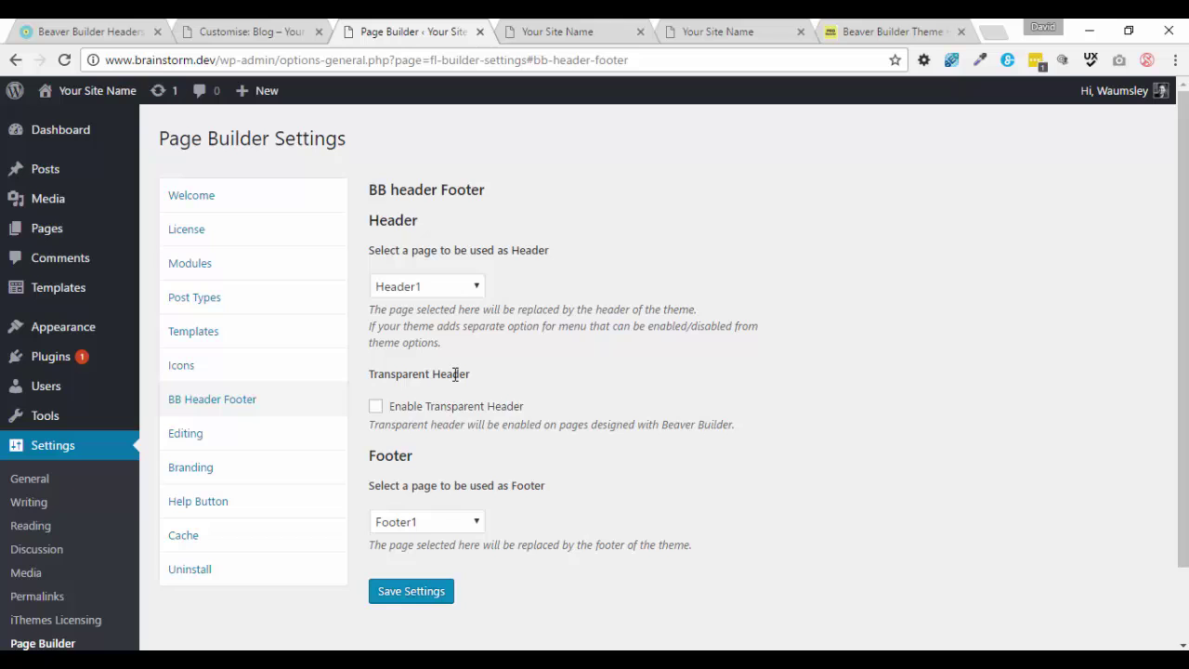
click(470, 529)
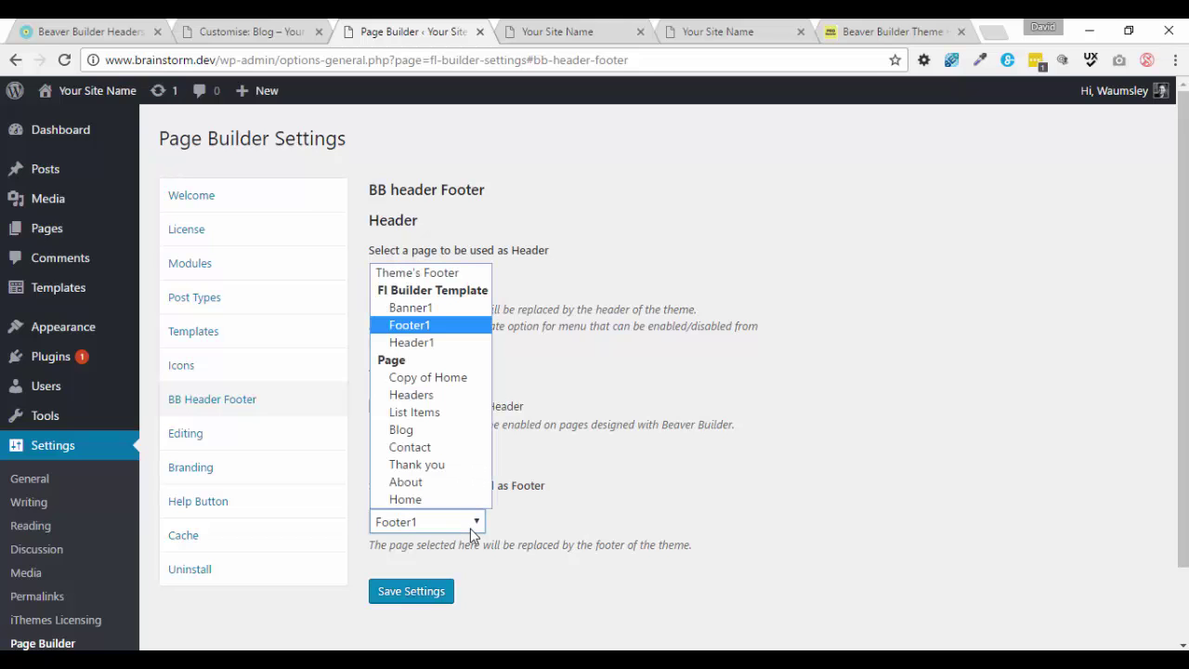
click(665, 453)
click(472, 289)
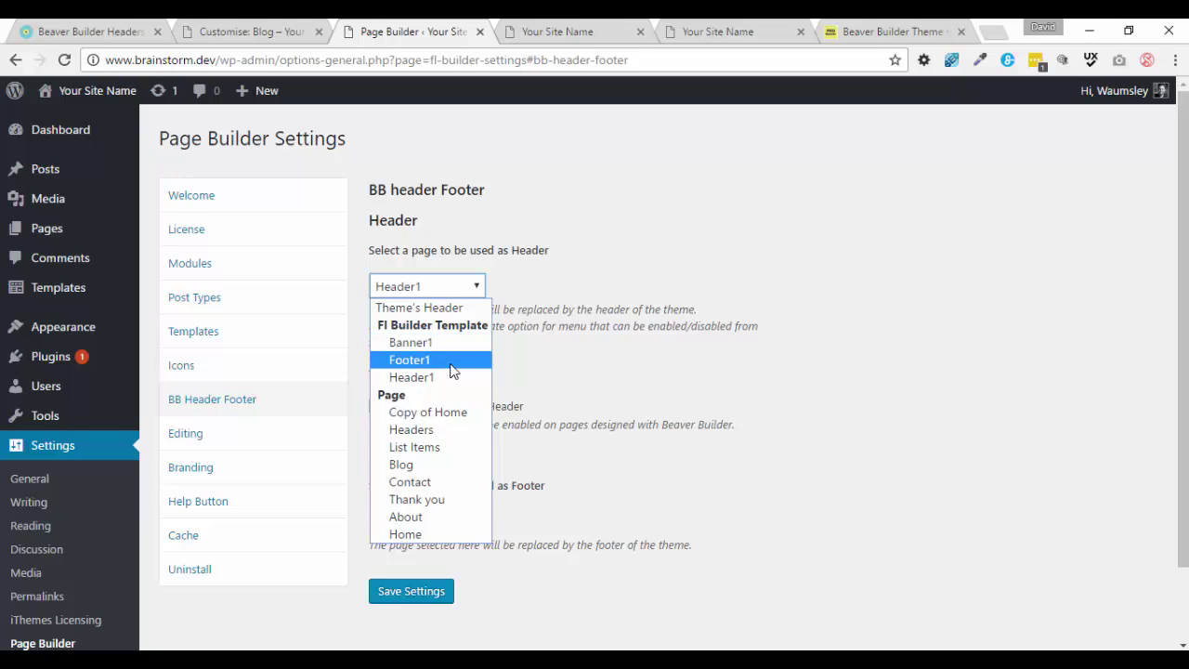
click(629, 355)
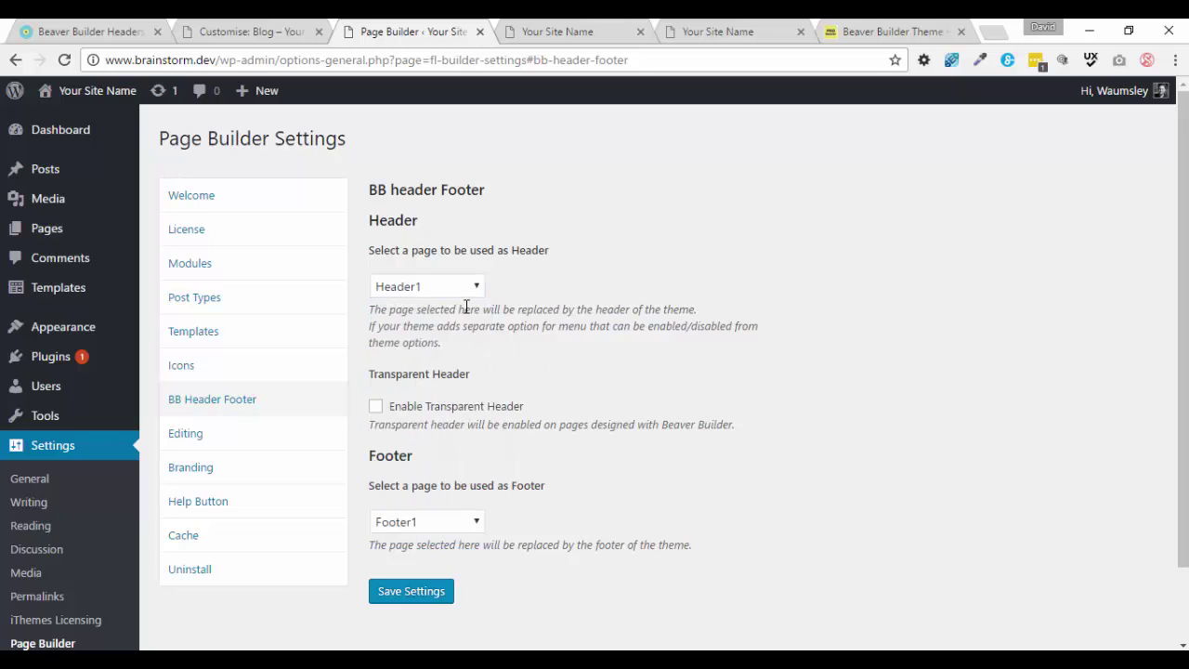
click(378, 409)
click(376, 407)
Step: View the site's homepage, then the same front page open in the Beaver Builder editor
click(566, 28)
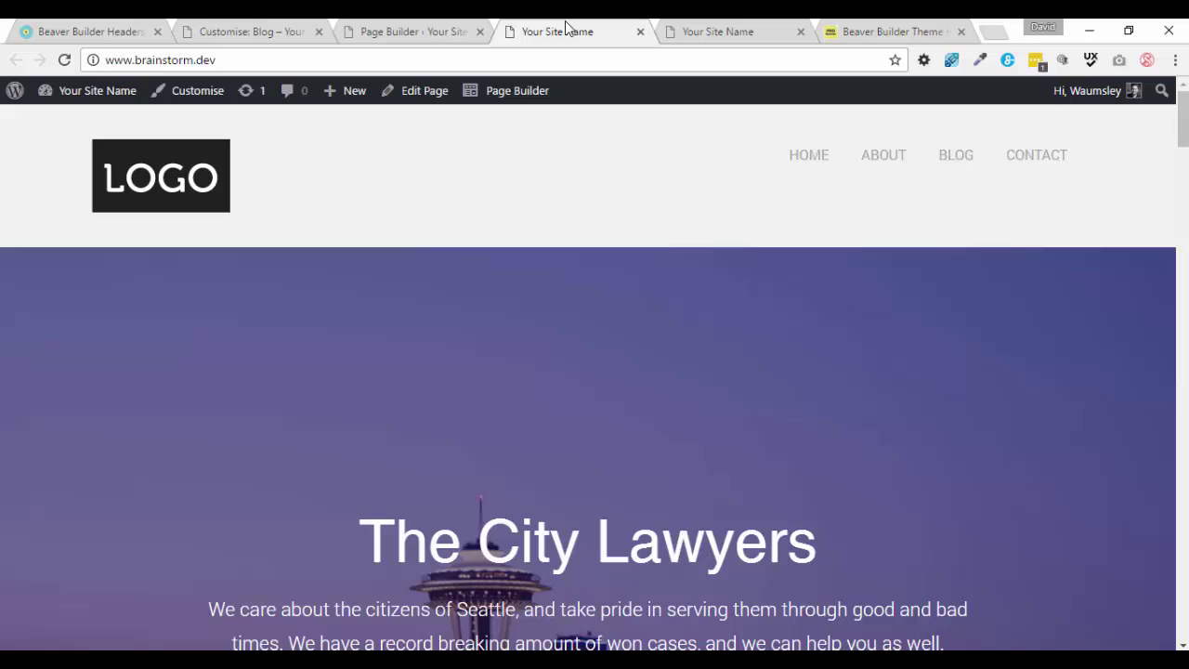
click(712, 31)
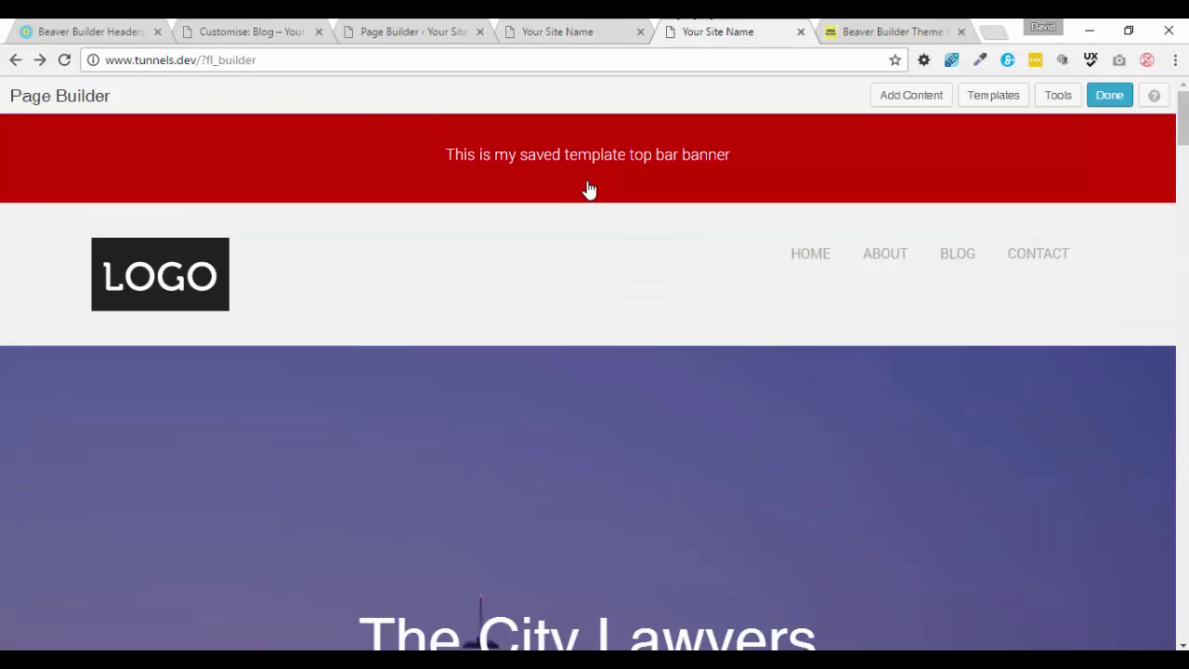
scroll(654, 321, down, 2)
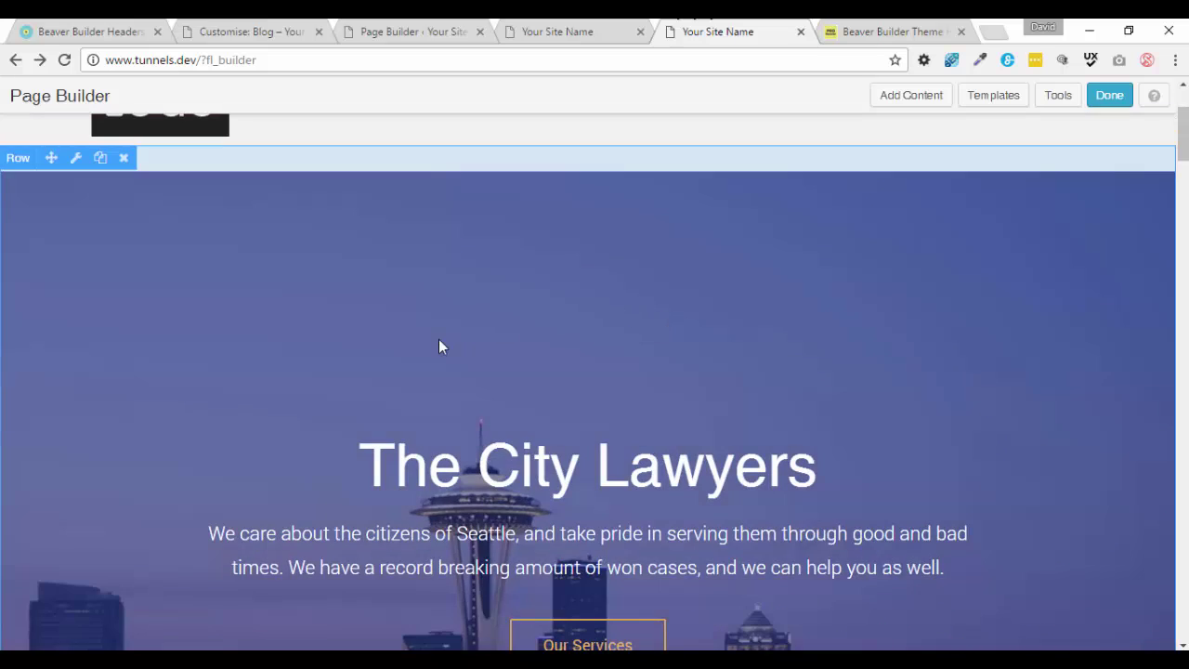
scroll(477, 406, up, 1)
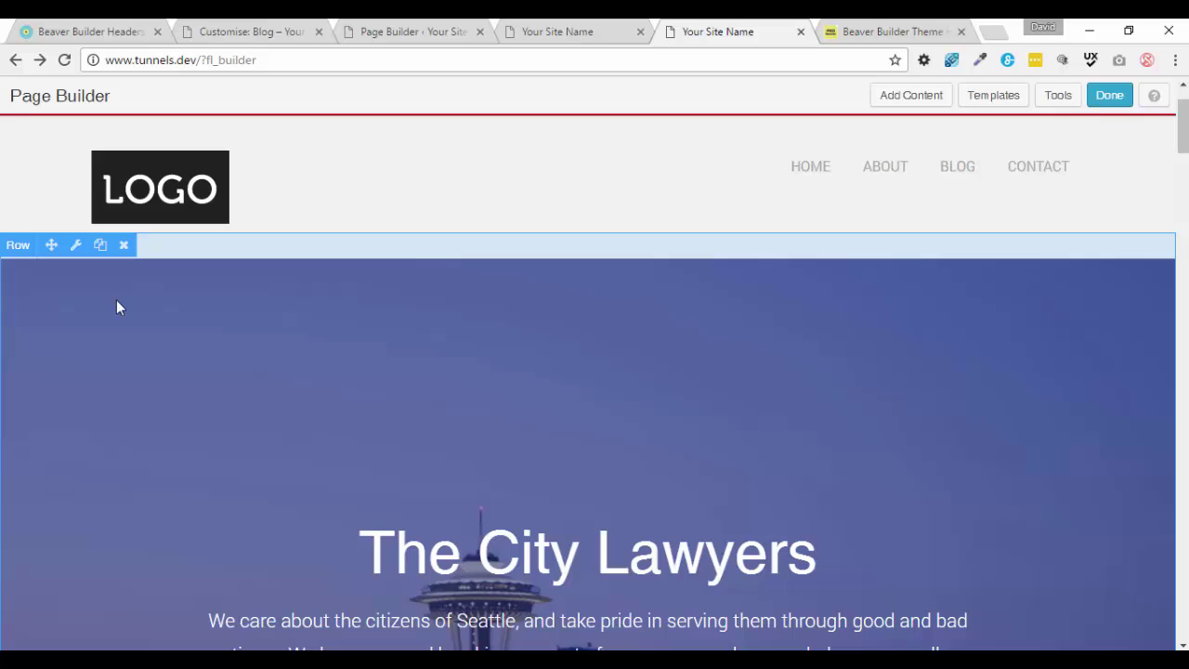
Step: Open the hero row's Schema.org settings and review the Web Page Element types, keeping None
click(78, 248)
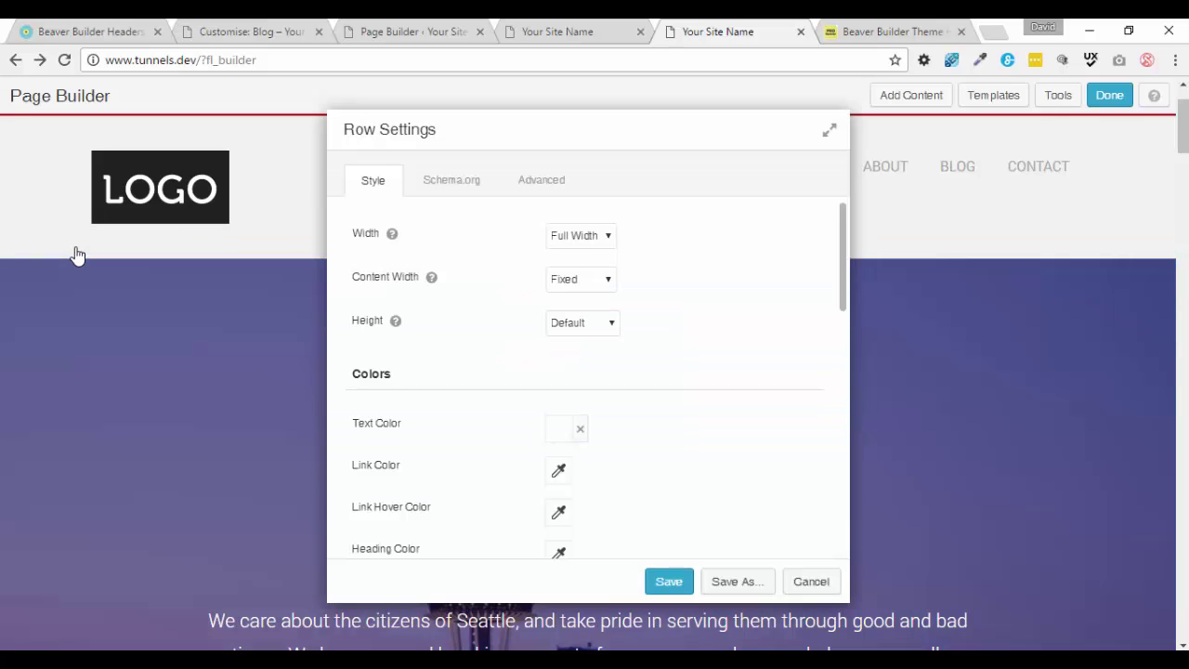
click(465, 186)
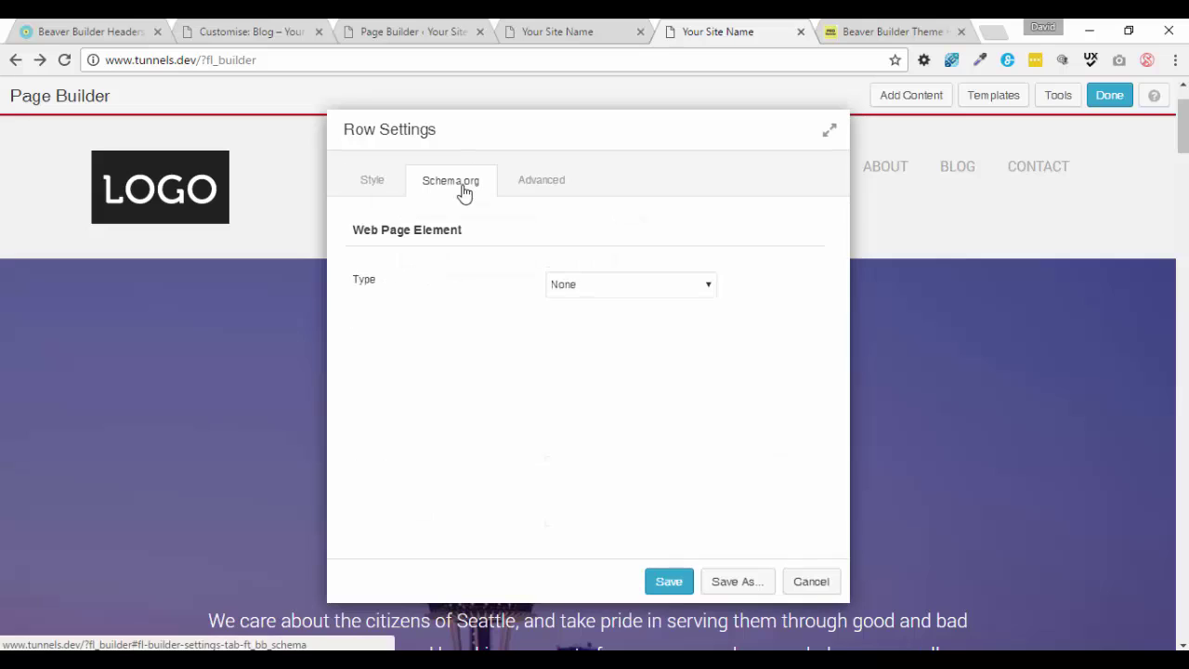
click(651, 288)
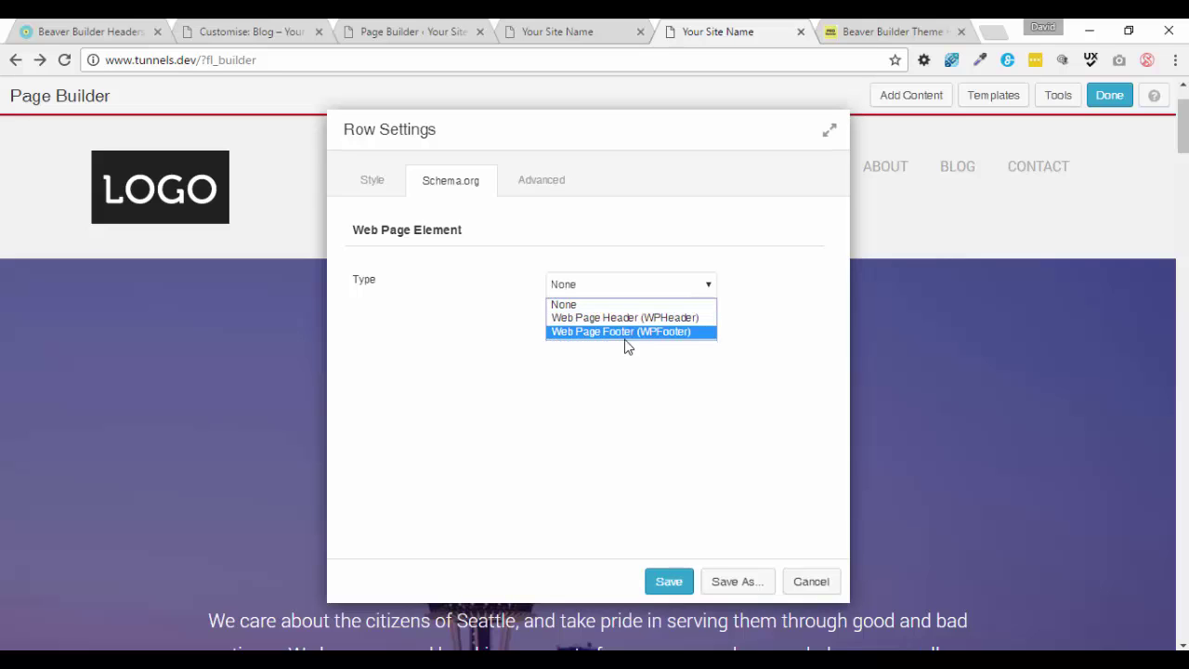
click(499, 395)
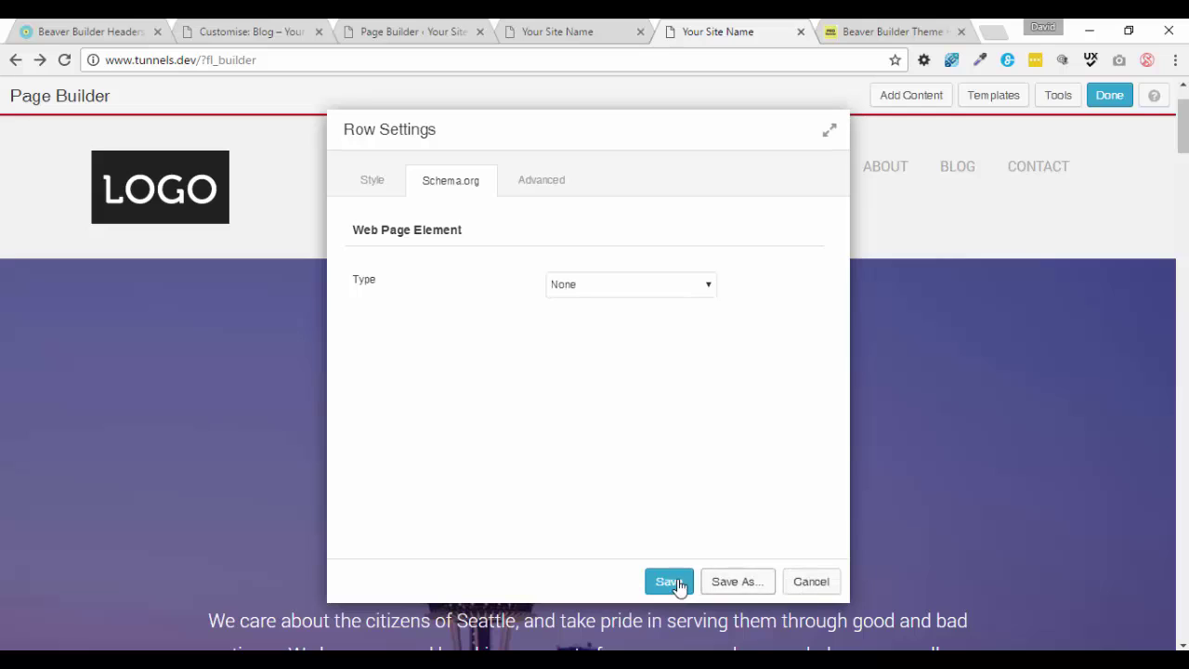
click(708, 290)
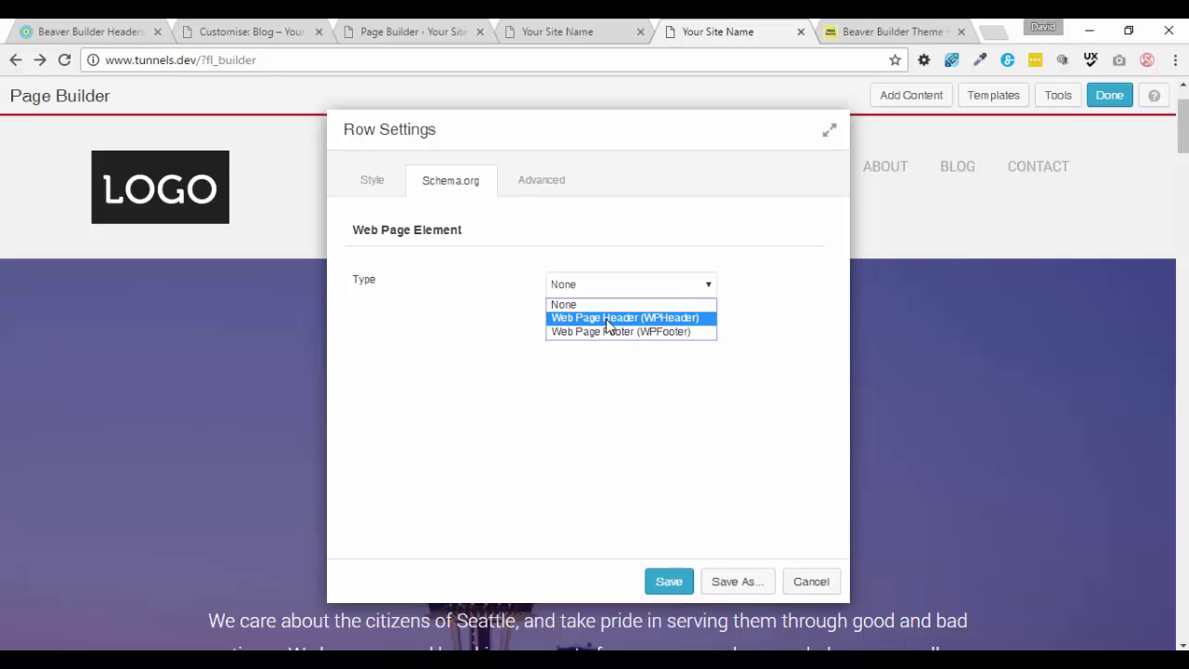
click(711, 495)
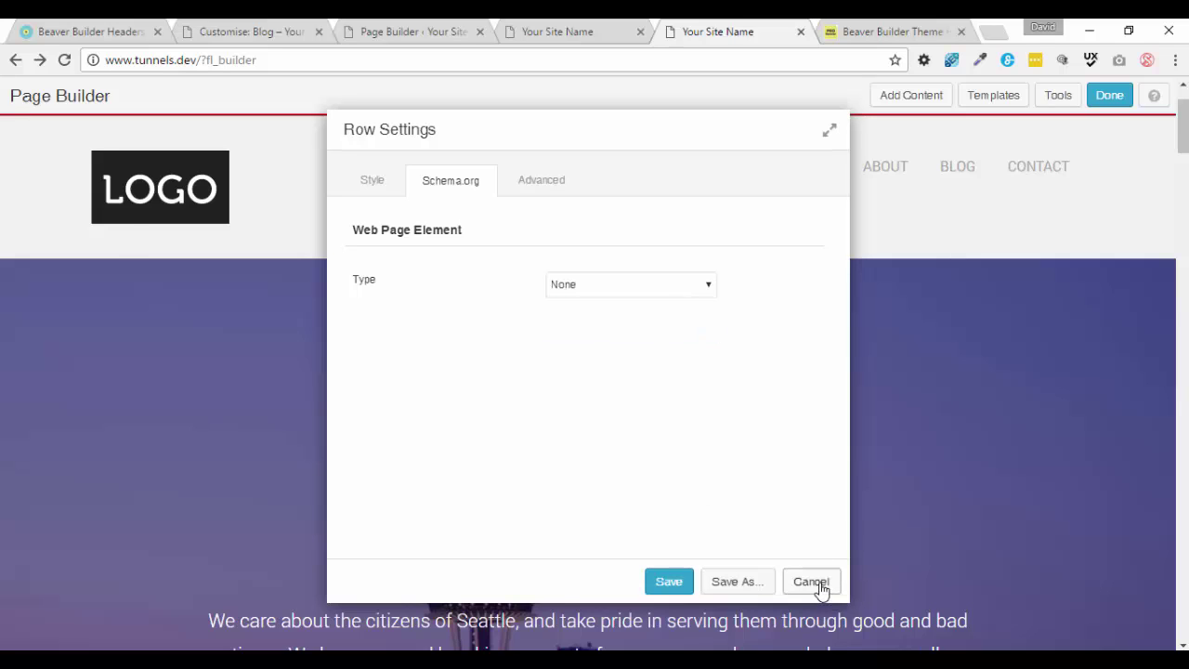
Step: Cancel the Row Settings dialog, discarding any changes
click(819, 587)
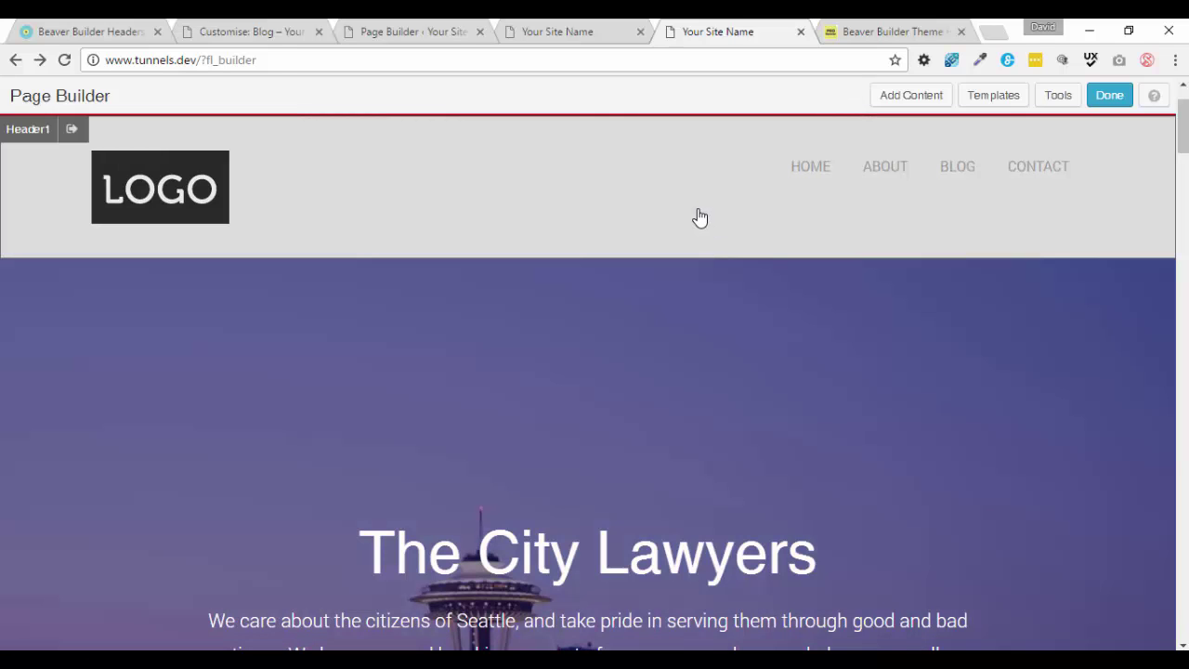